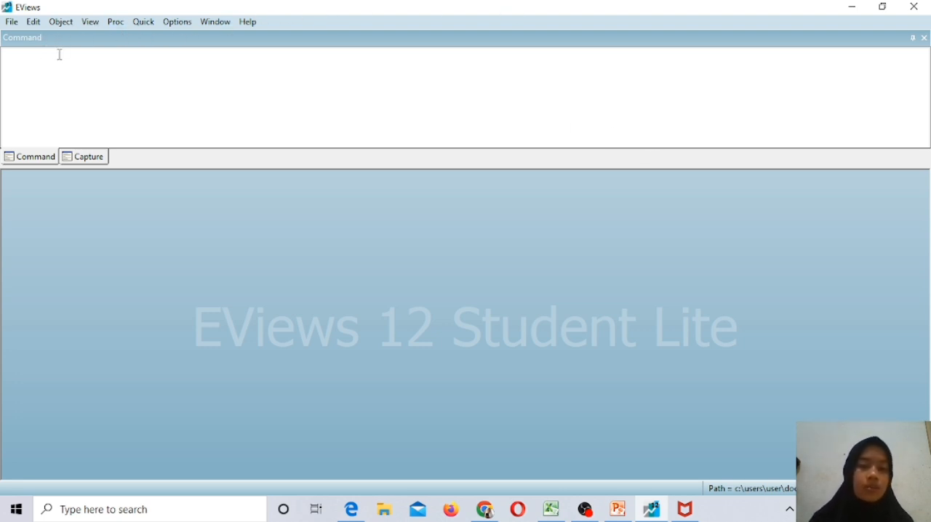
Start a new workfile and set its structure type to Balanced Panel.
{"action": "left_click", "coordinate": [12, 27]}
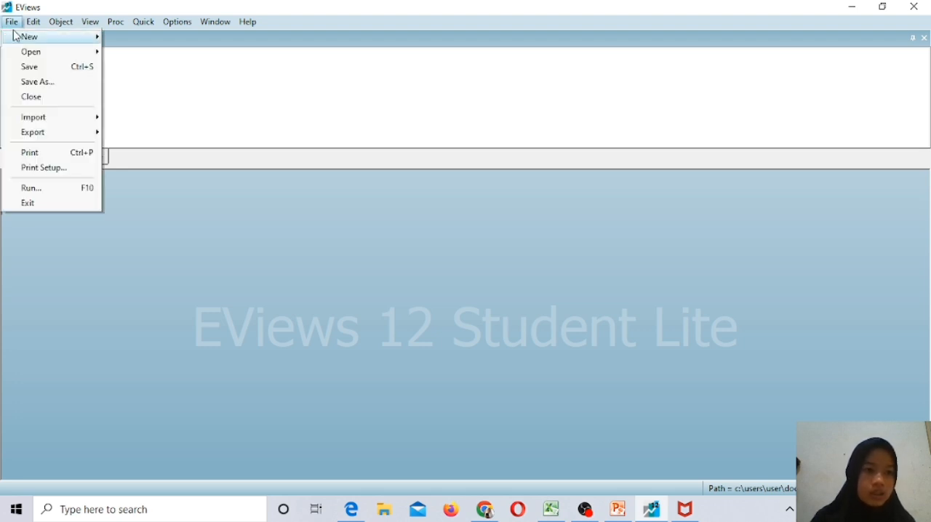
{"action": "mouse_move", "coordinate": [27, 37]}
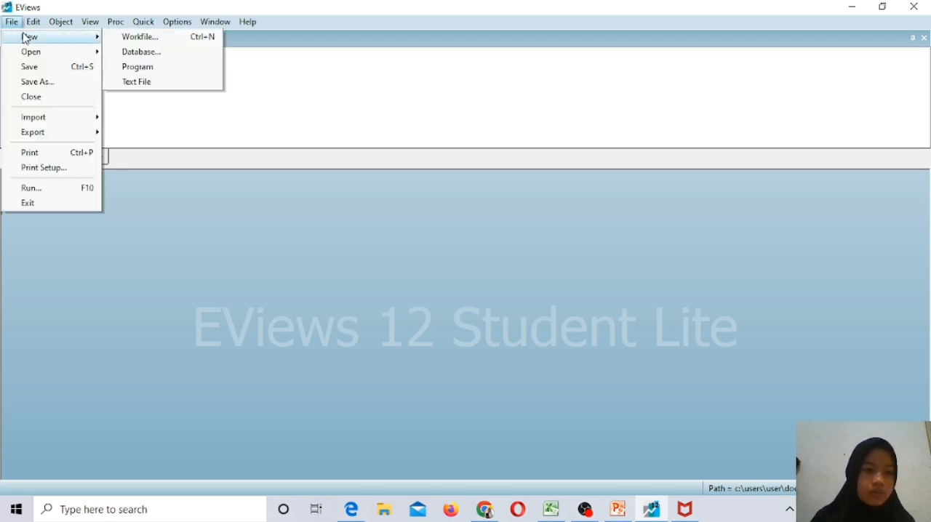
{"action": "left_click", "coordinate": [141, 42]}
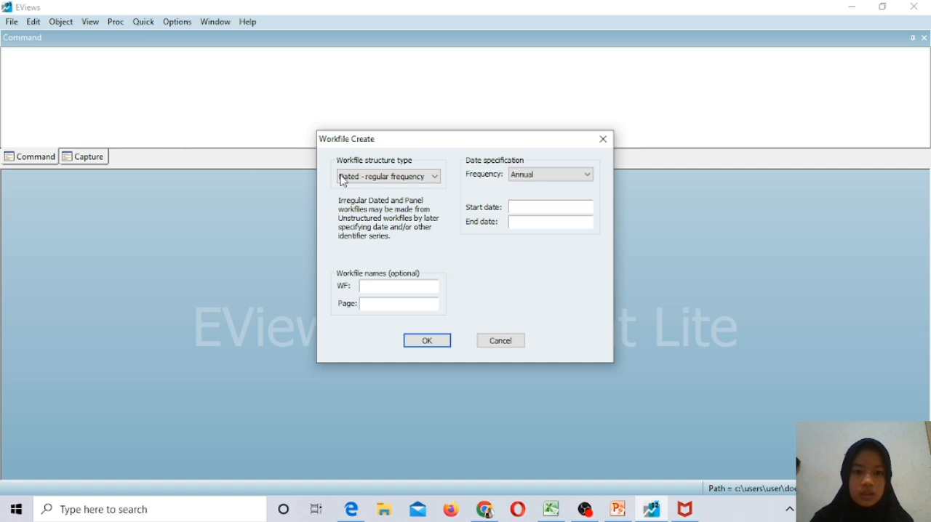
{"action": "left_click", "coordinate": [436, 178]}
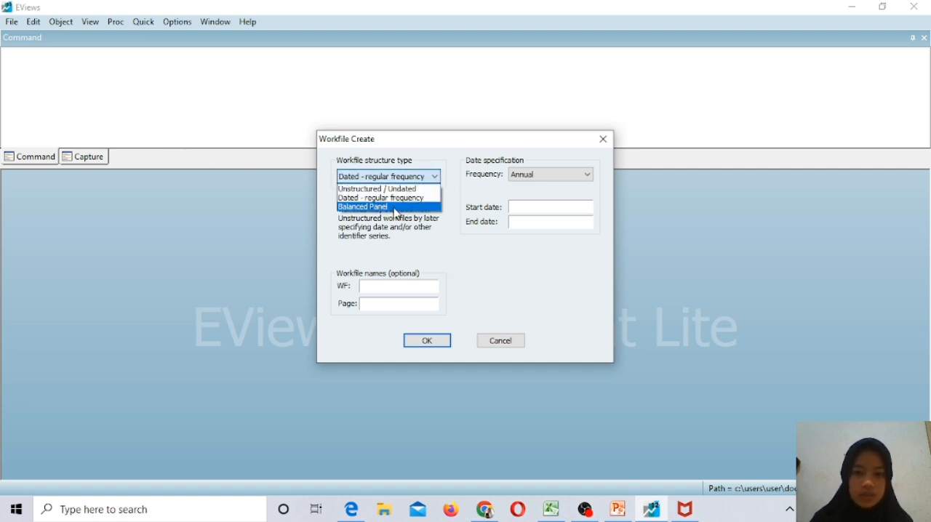
{"action": "left_click", "coordinate": [397, 208]}
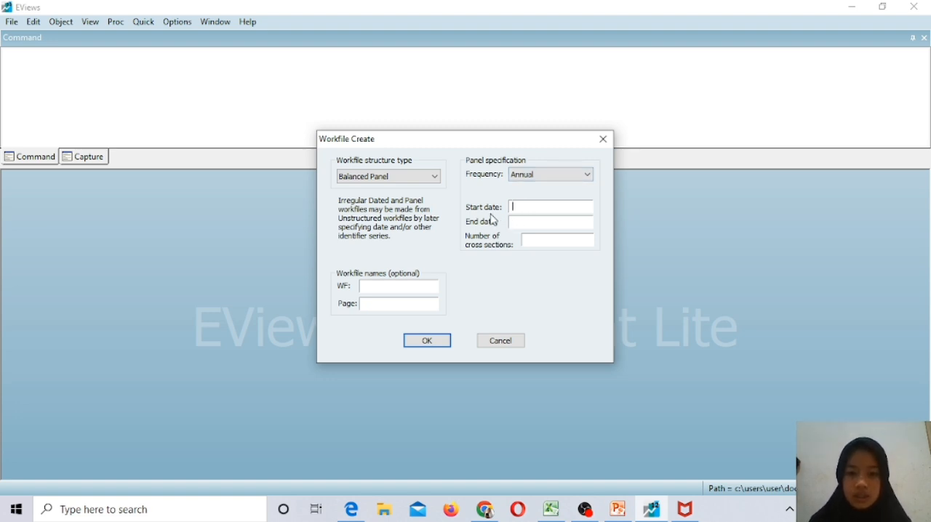
Switch to the DATA PANEL workbook in Excel, check the year range in the TAHUN column, and return to EViews.
{"action": "left_click", "coordinate": [553, 509]}
{"action": "left_click", "coordinate": [335, 211]}
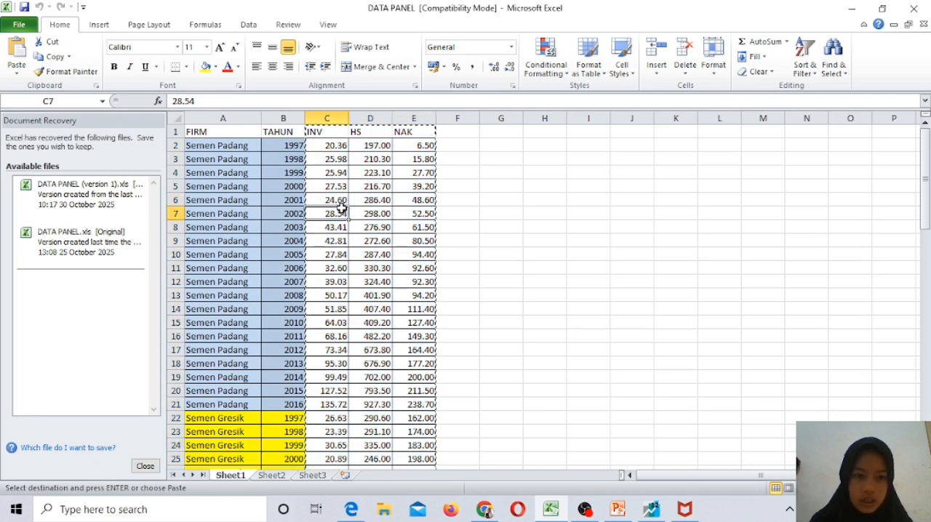
{"action": "left_click", "coordinate": [244, 146]}
{"action": "left_click", "coordinate": [276, 144]}
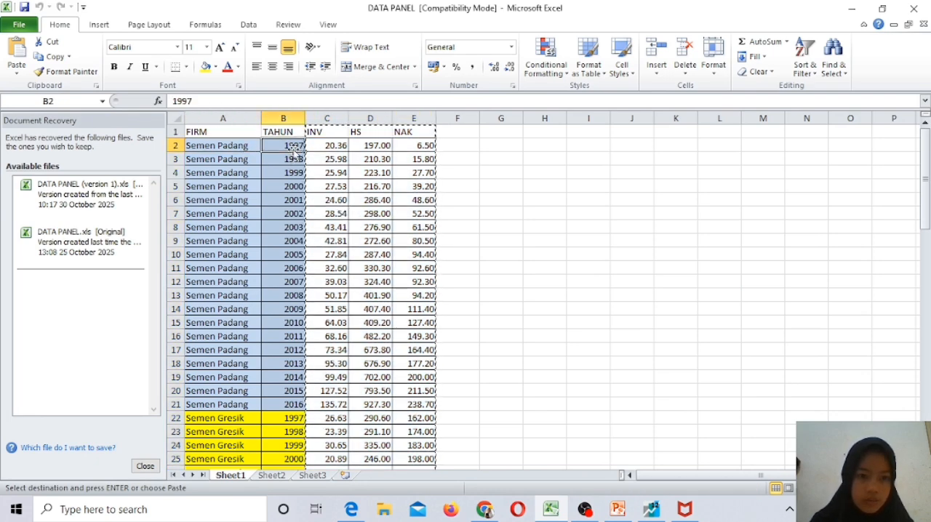
{"action": "left_click_drag", "start_coordinate": [918, 186], "coordinate": [920, 123]}
{"action": "left_click", "coordinate": [852, 10]}
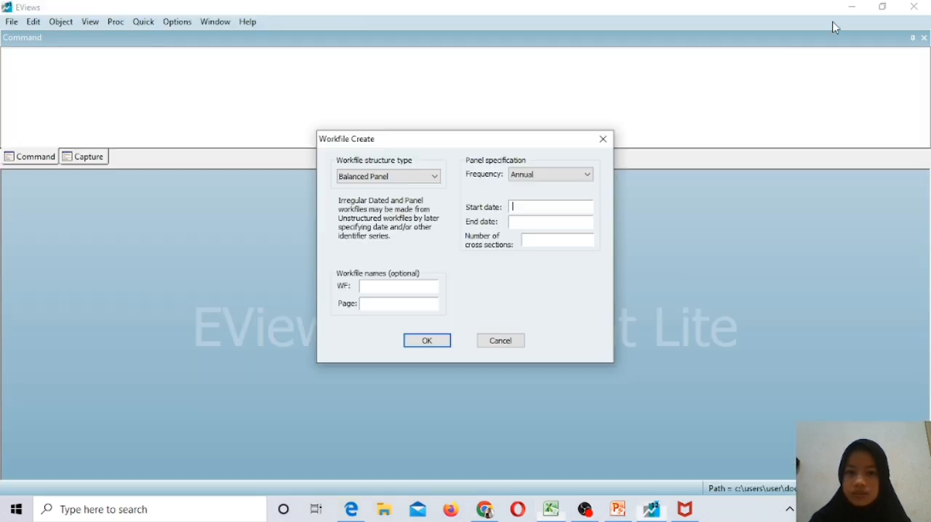
Set the panel's start date to 1997 and its end date to 2016.
{"action": "left_click", "coordinate": [525, 209]}
{"action": "type", "text": "199"}
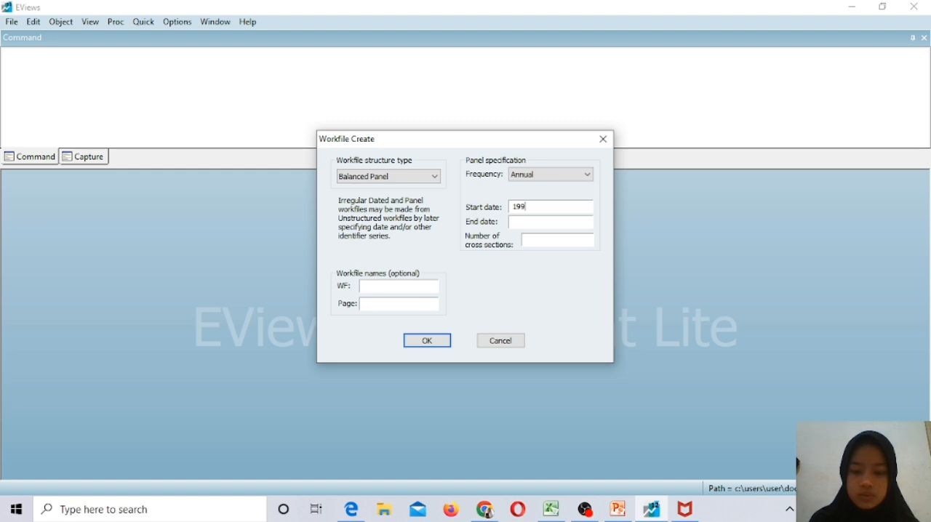
{"action": "type", "text": "7"}
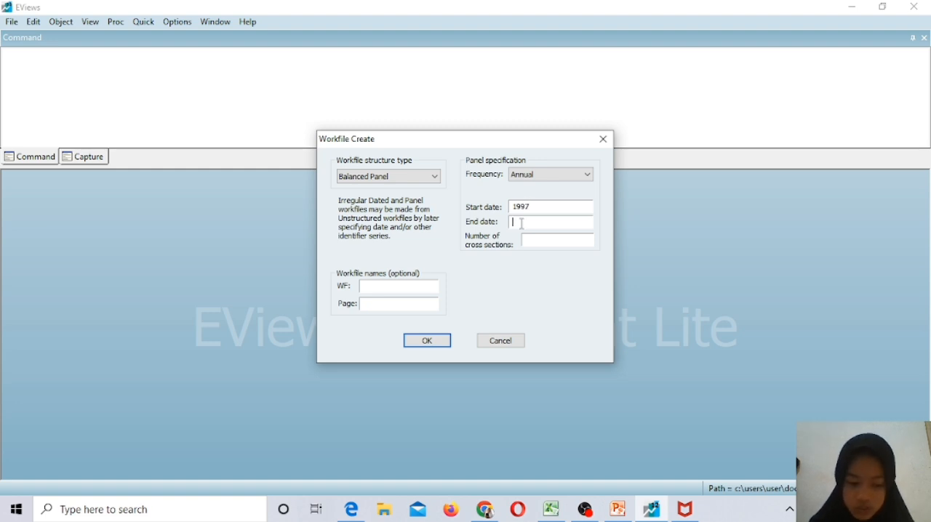
{"action": "left_click", "coordinate": [522, 224]}
{"action": "type", "text": "2016"}
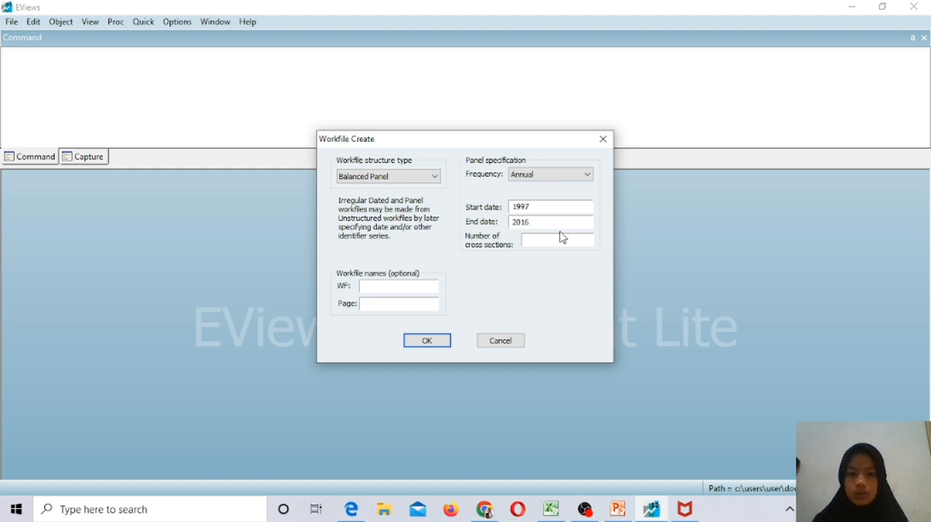
Switch to the DATA PANEL workbook in Excel, examine how many firms the FIRM column contains, and return to EViews.
{"action": "left_click", "coordinate": [619, 509]}
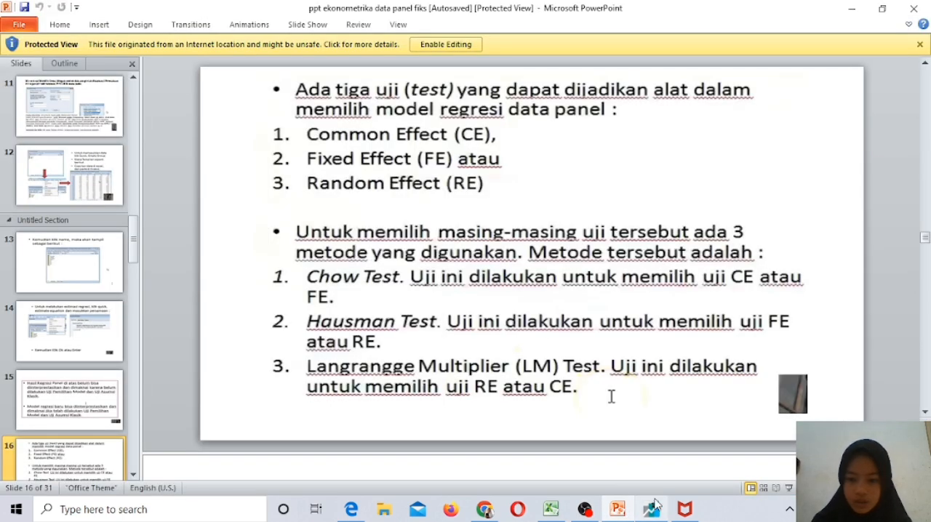
{"action": "left_click", "coordinate": [654, 511]}
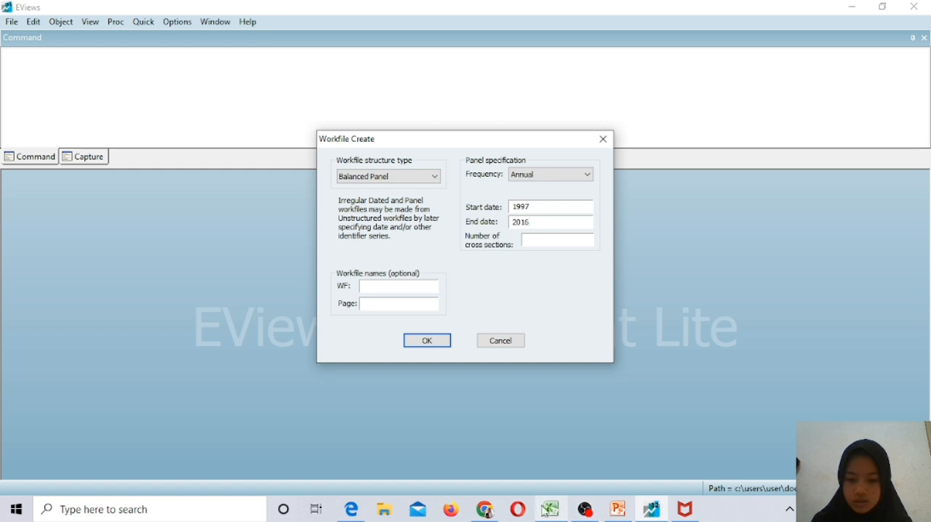
{"action": "left_click", "coordinate": [549, 513]}
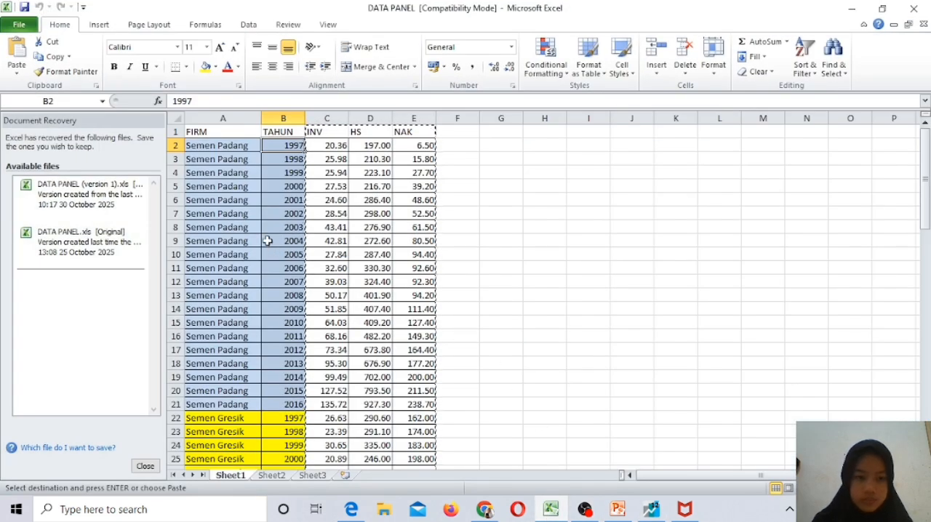
{"action": "left_click", "coordinate": [247, 147]}
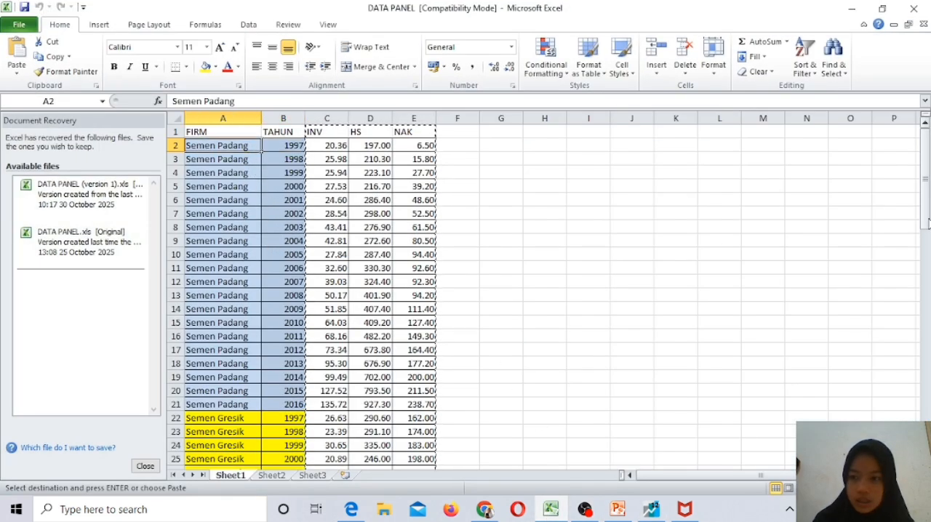
{"action": "left_click_drag", "start_coordinate": [927, 200], "coordinate": [925, 240]}
{"action": "left_click", "coordinate": [852, 8]}
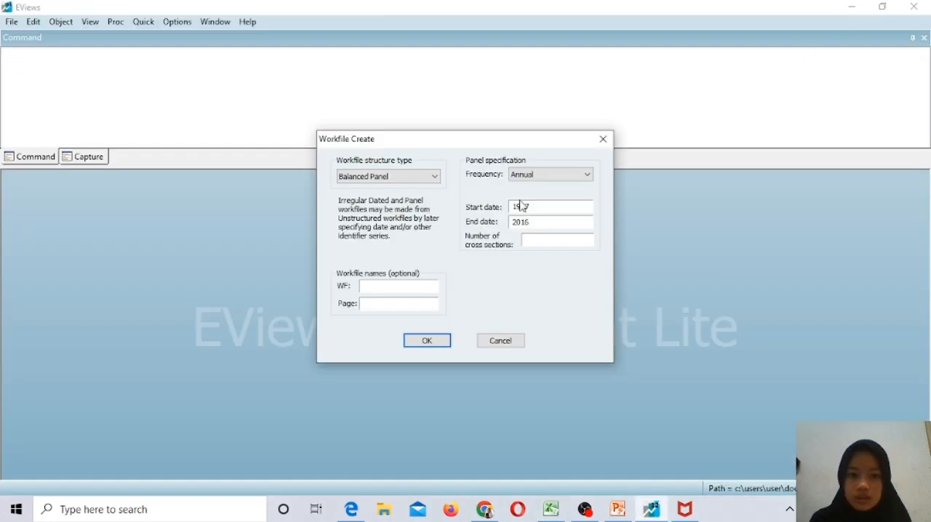
Set the number of cross sections to 4 and create the workfile.
{"action": "left_click", "coordinate": [545, 242]}
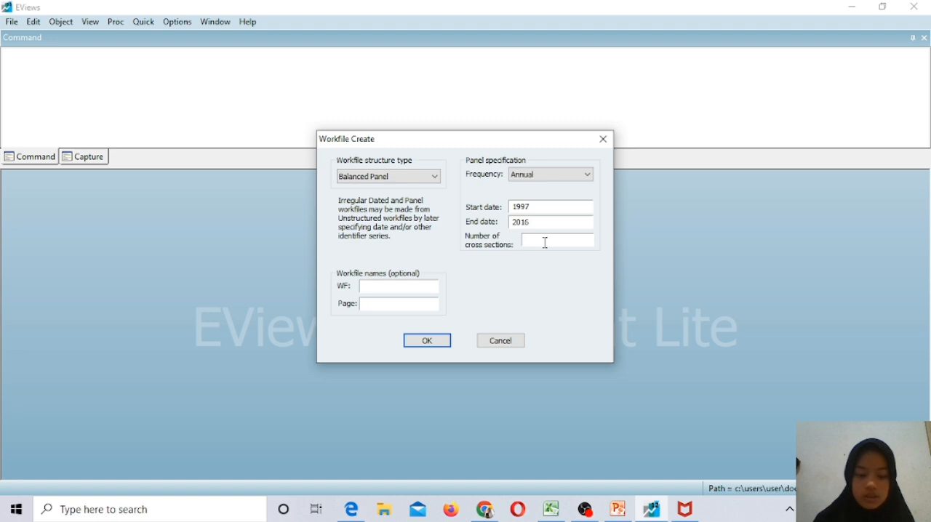
{"action": "type", "text": "4"}
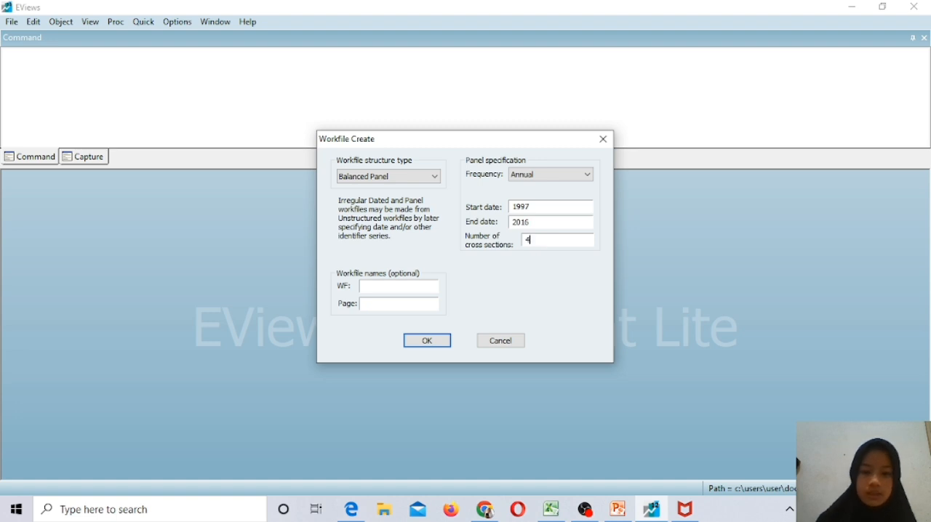
{"action": "left_click", "coordinate": [426, 341]}
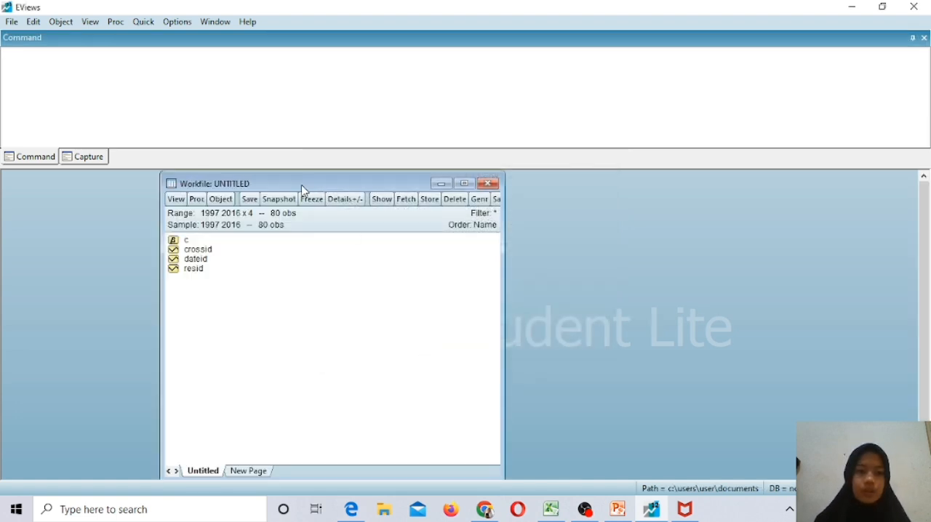
Open an empty group for editing series and select the series-name cell above the first column's data.
{"action": "left_click", "coordinate": [144, 23]}
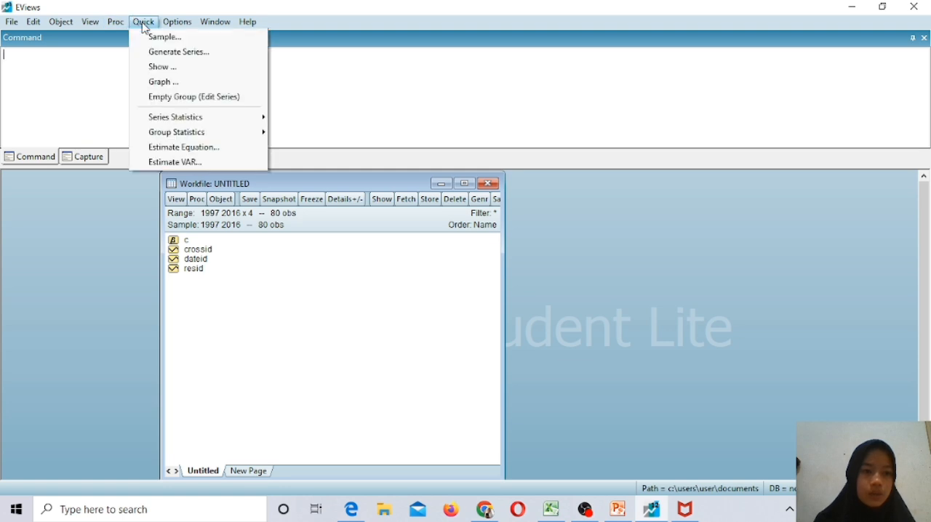
{"action": "left_click", "coordinate": [188, 99]}
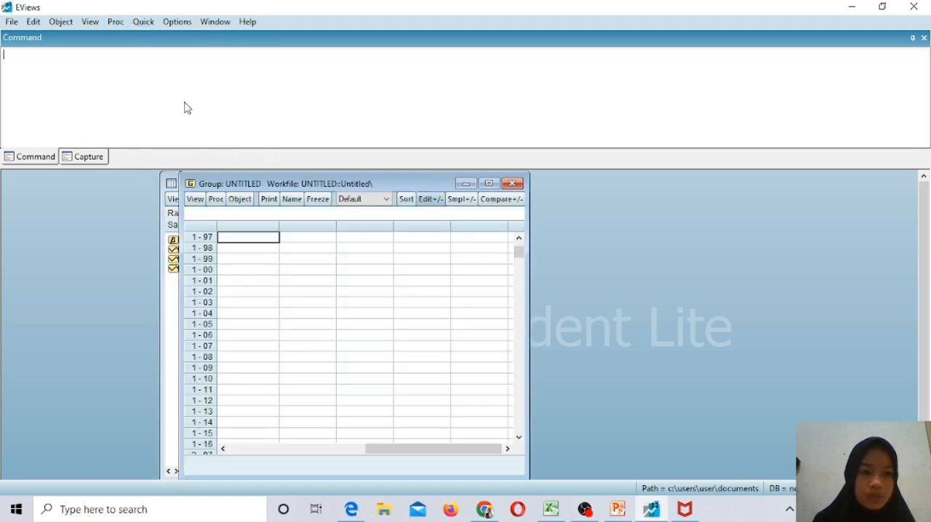
{"action": "left_click", "coordinate": [519, 238]}
{"action": "left_click", "coordinate": [256, 238]}
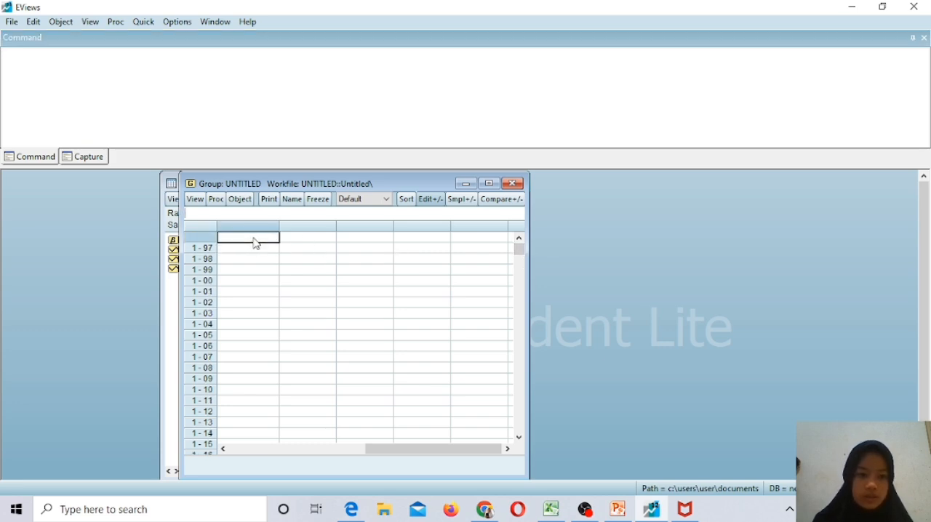
Copy the INV, HS and NAK columns with headers (C1:E81) from the Excel workbook into the empty EViews group.
{"action": "left_click", "coordinate": [553, 511]}
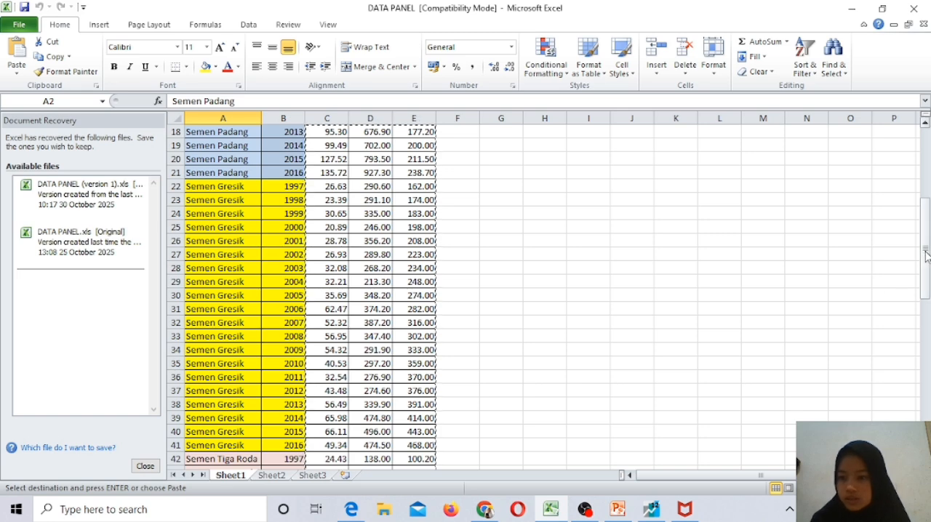
{"action": "left_click_drag", "start_coordinate": [924, 258], "coordinate": [924, 178]}
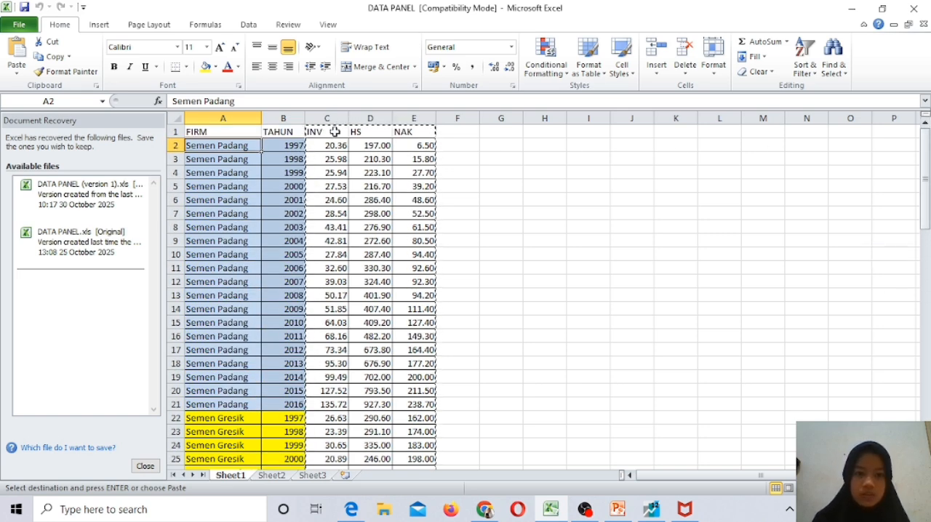
{"action": "left_click_drag", "start_coordinate": [334, 132], "coordinate": [413, 429]}
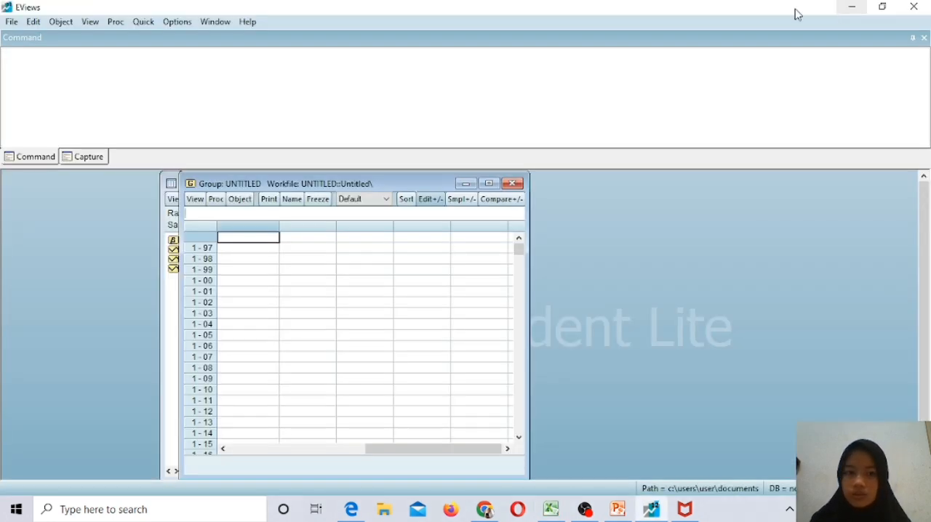
{"action": "left_click", "coordinate": [852, 8]}
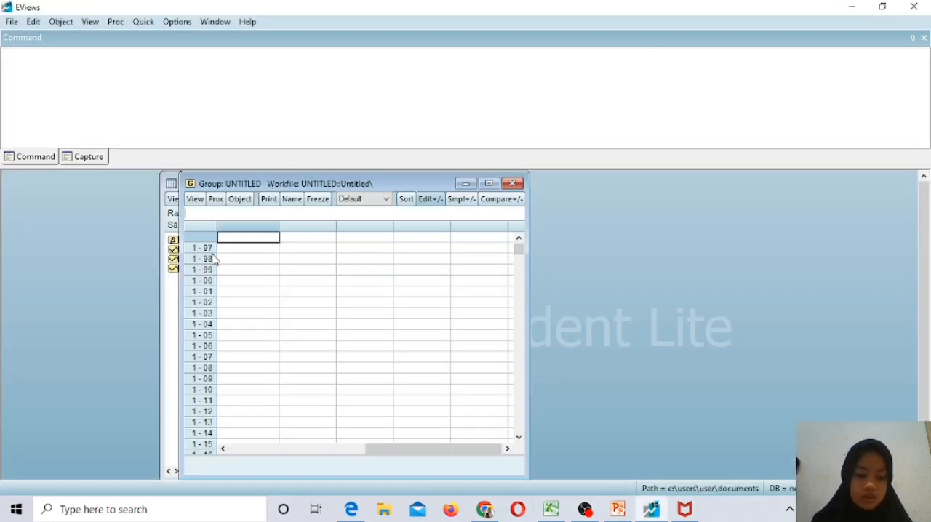
{"action": "key", "text": "ctrl+v"}
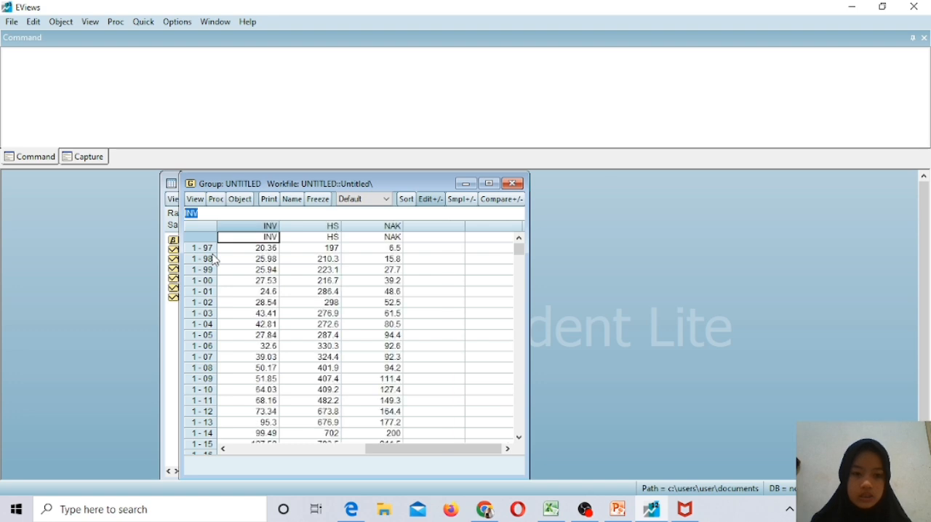
{"action": "mouse_move", "coordinate": [525, 257]}
{"action": "left_mouse_down"}
{"action": "mouse_move", "coordinate": [520, 342]}
{"action": "mouse_move", "coordinate": [505, 347]}
{"action": "mouse_move", "coordinate": [510, 254]}
{"action": "left_mouse_up"}
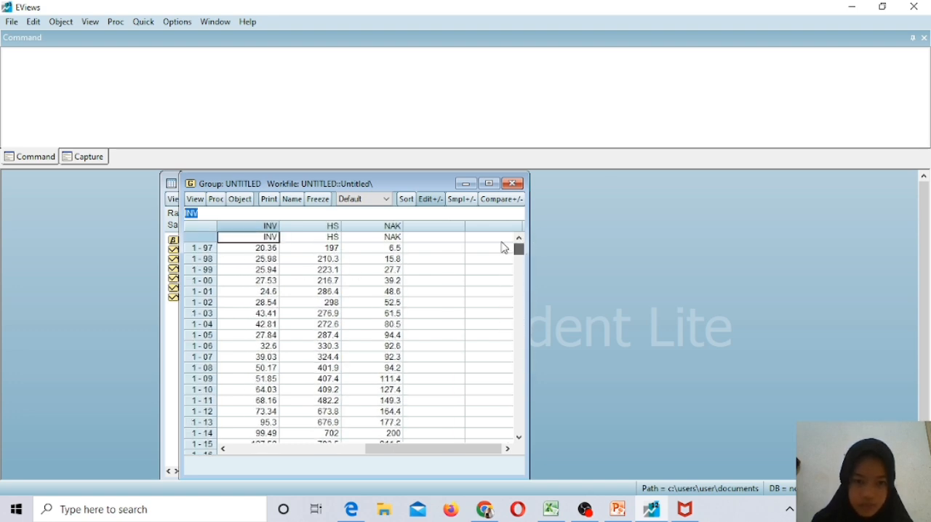
Name the group group01 and close its window.
{"action": "left_click", "coordinate": [291, 200]}
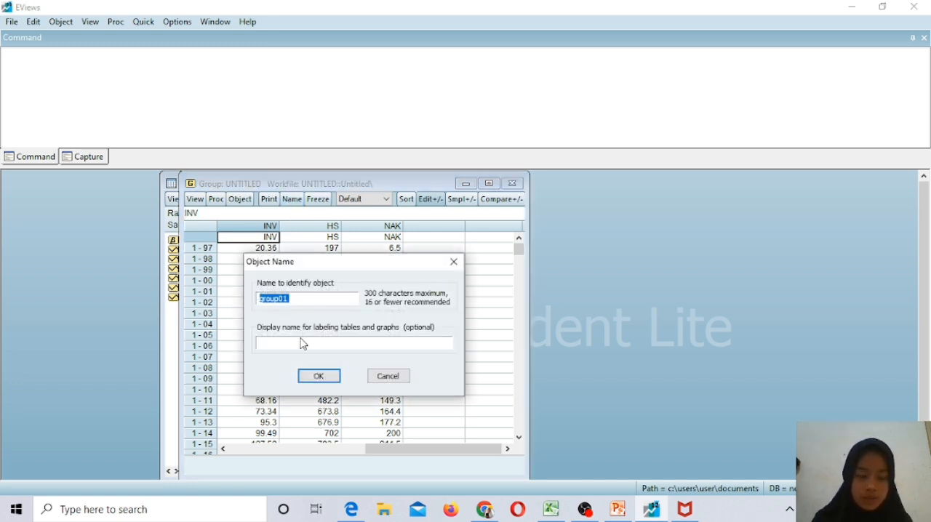
{"action": "left_click", "coordinate": [317, 375]}
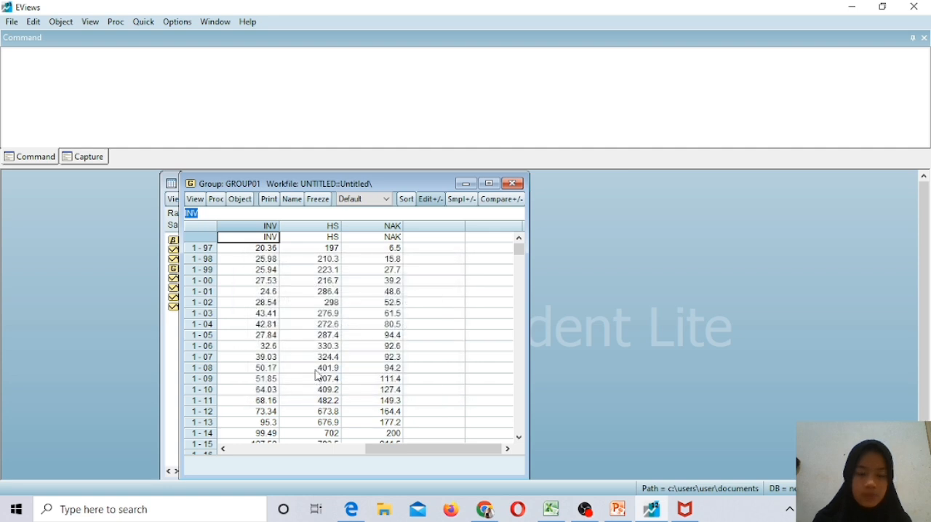
{"action": "left_click", "coordinate": [517, 187]}
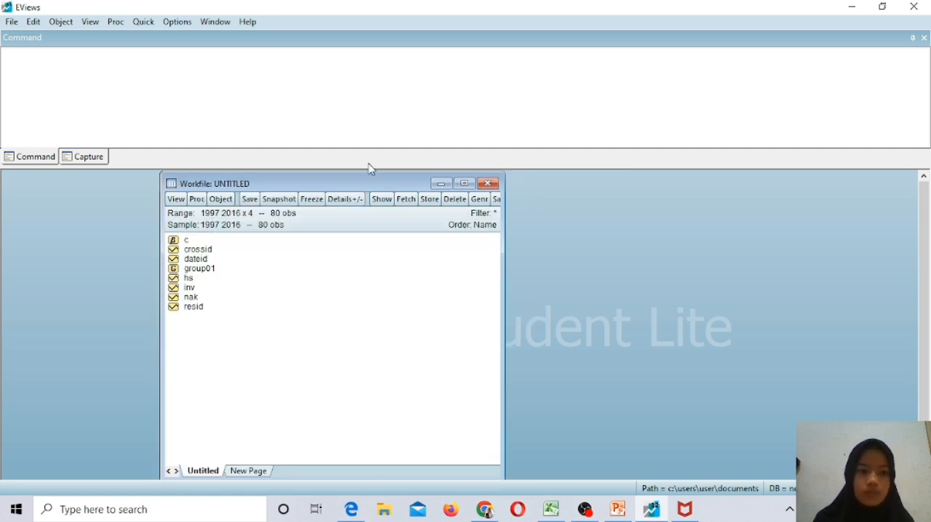
Estimate a least squares equation for the 1997 2016 sample with the specification inv c hs nak.
{"action": "left_click", "coordinate": [144, 22]}
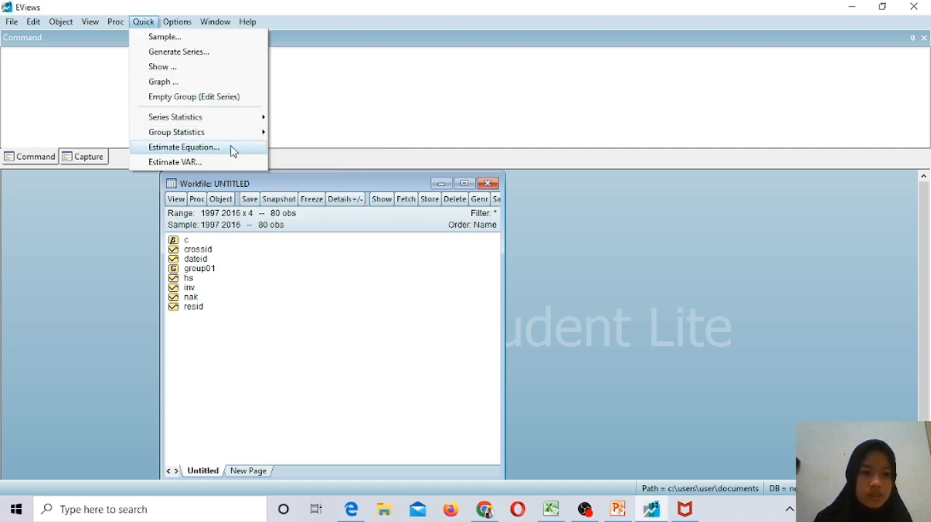
{"action": "left_click", "coordinate": [201, 148]}
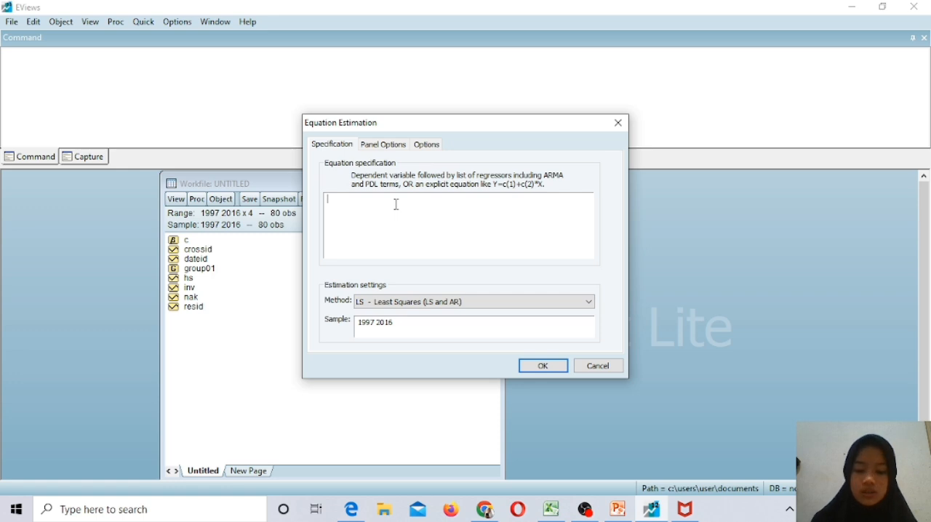
{"action": "type", "text": "inv"}
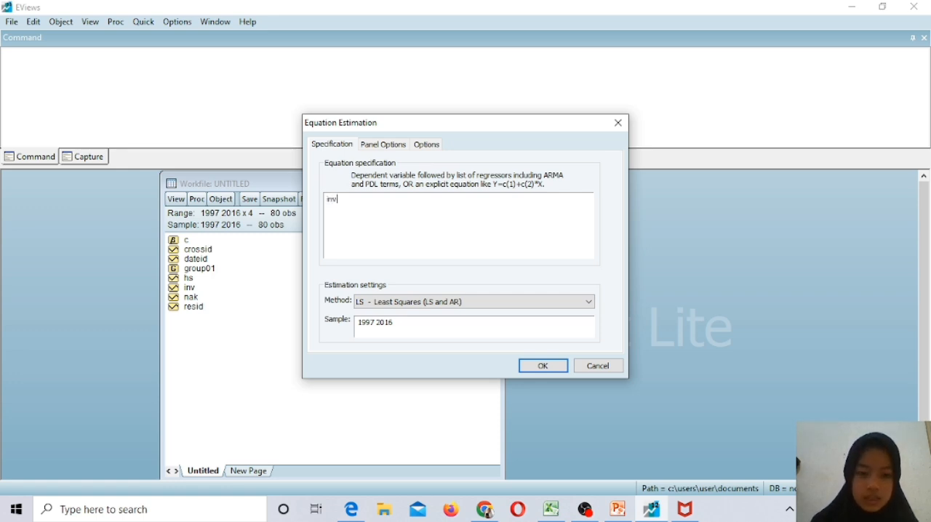
{"action": "type", "text": " c"}
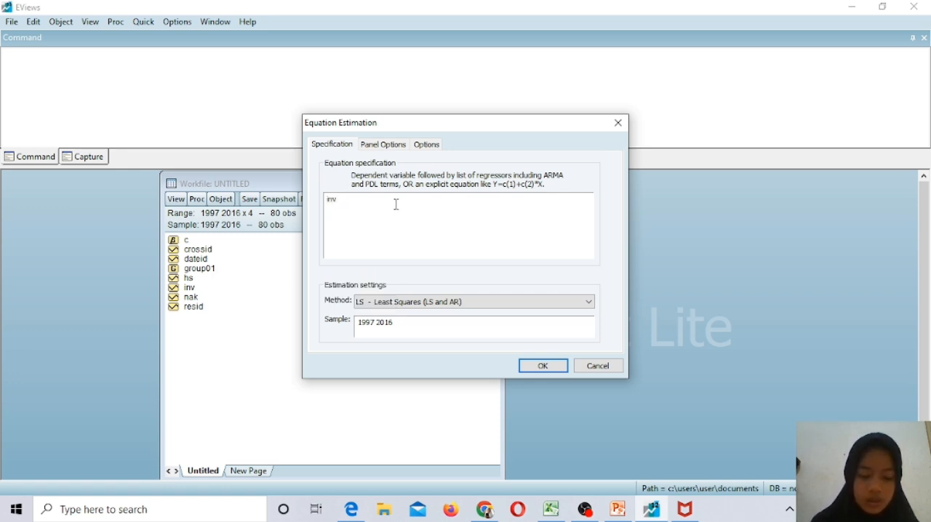
{"action": "type", "text": " hs"}
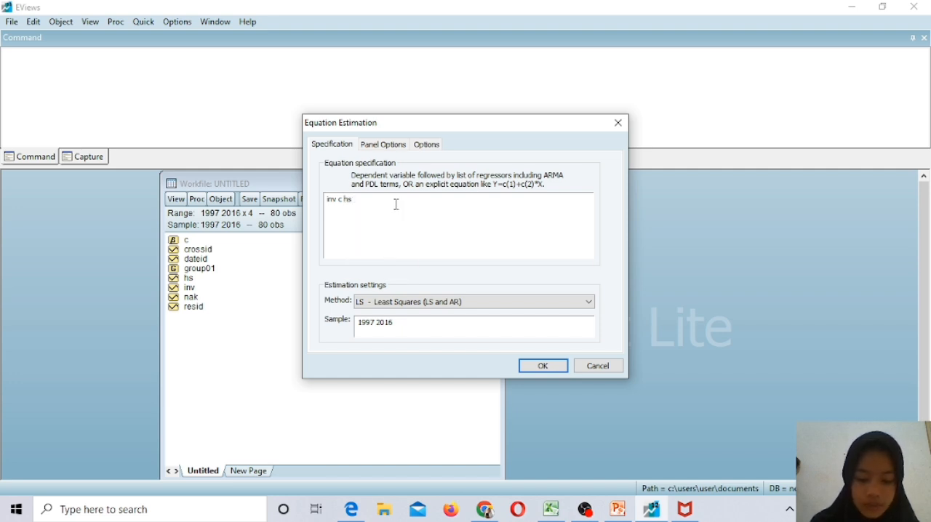
{"action": "type", "text": " nak"}
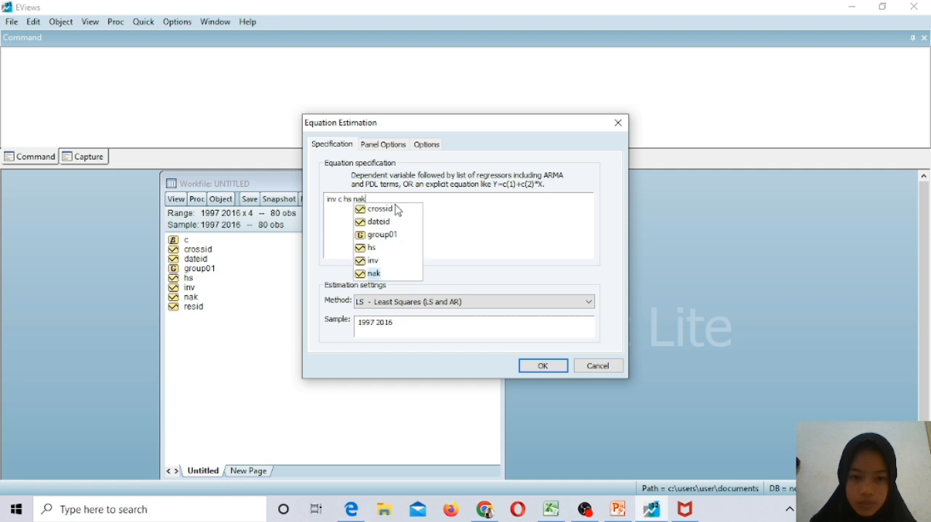
{"action": "left_click", "coordinate": [545, 367]}
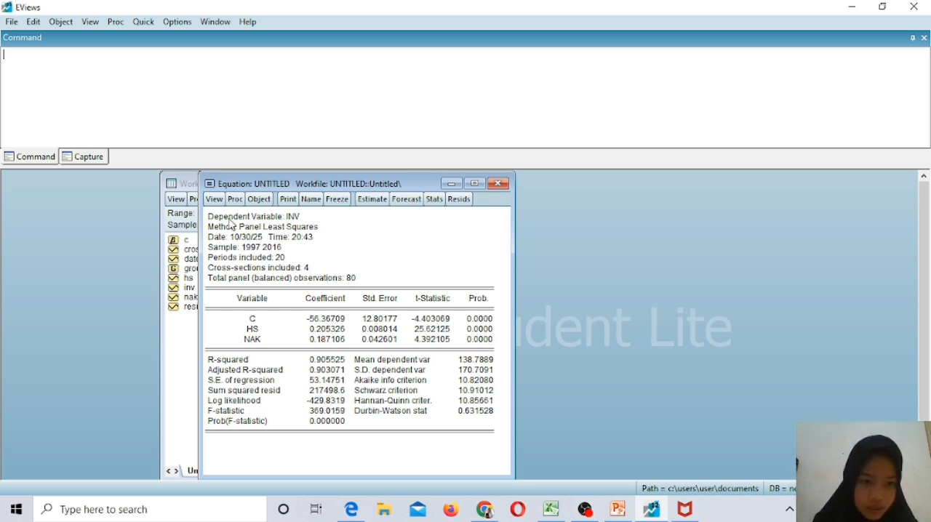
Re-estimate the inv equation with fixed cross-section effects in the panel options.
{"action": "left_click", "coordinate": [214, 199]}
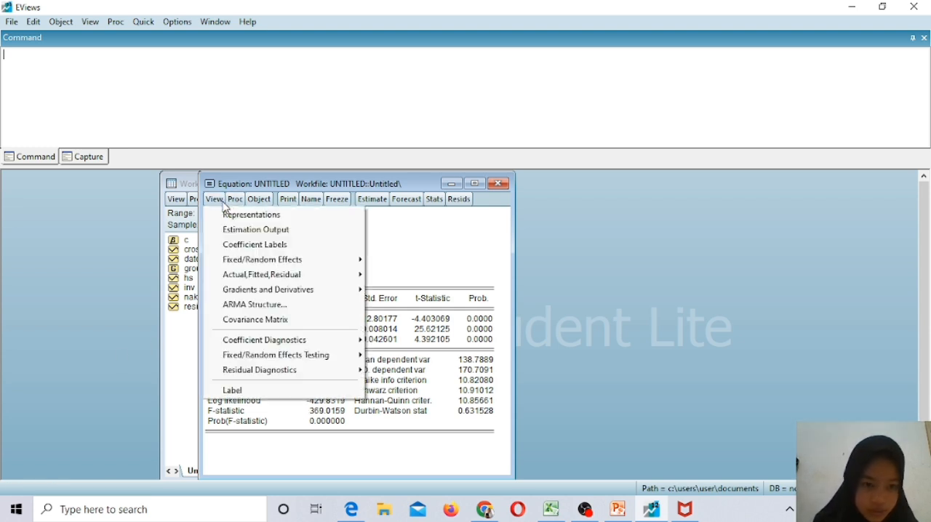
{"action": "left_click", "coordinate": [373, 199]}
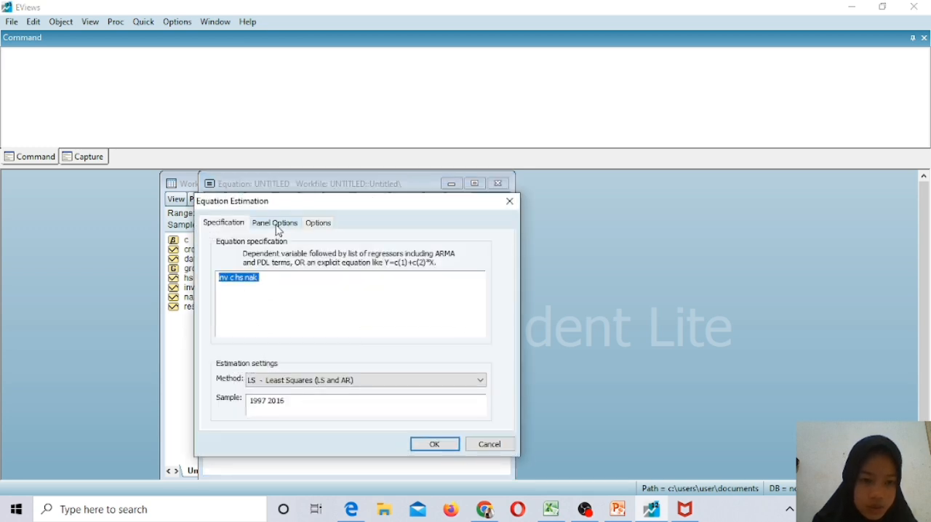
{"action": "left_click", "coordinate": [276, 224]}
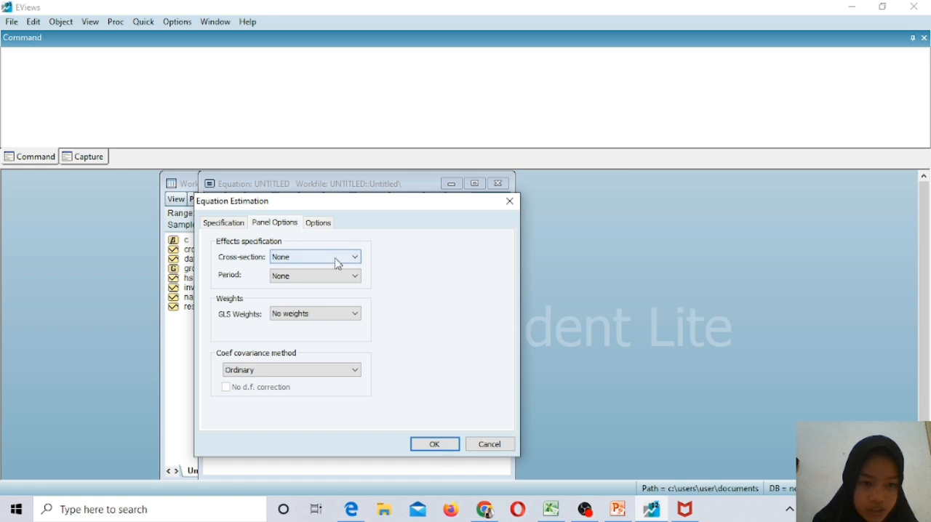
{"action": "left_click", "coordinate": [355, 258]}
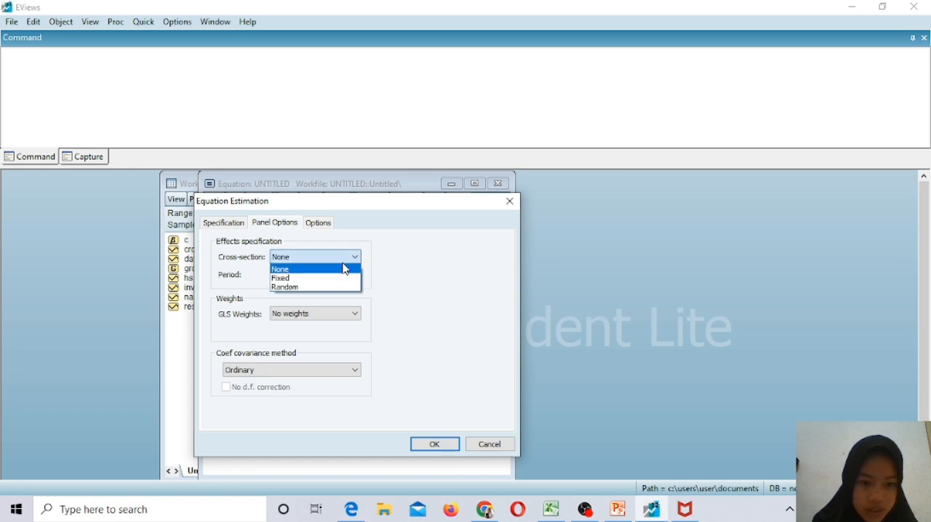
{"action": "left_click", "coordinate": [305, 279]}
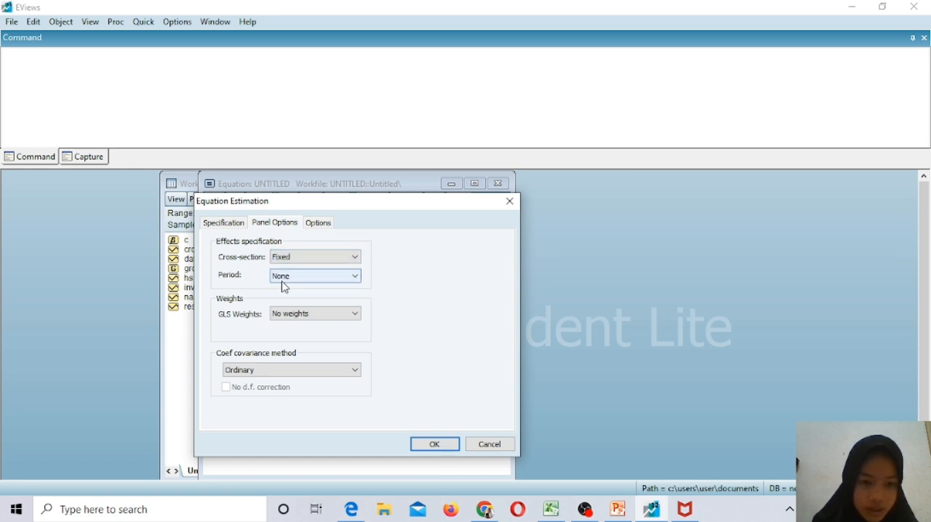
{"action": "left_click", "coordinate": [433, 445]}
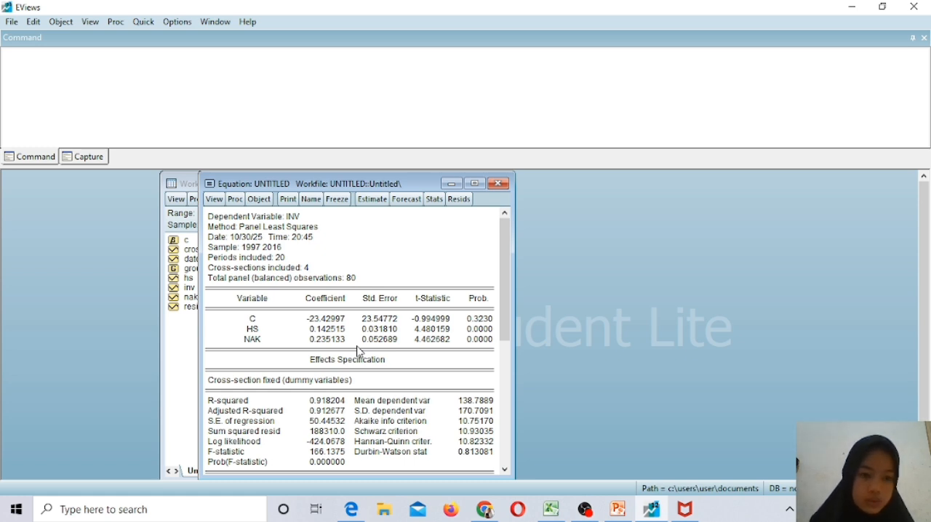
Run the Redundant Fixed Effects - Likelihood Ratio test on the fixed-effects equation.
{"action": "left_click", "coordinate": [214, 199]}
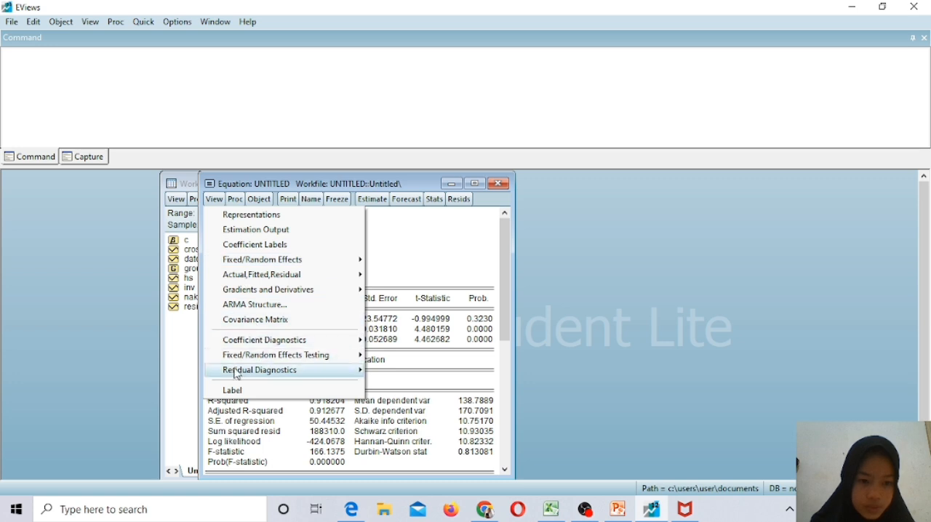
{"action": "mouse_move", "coordinate": [329, 358]}
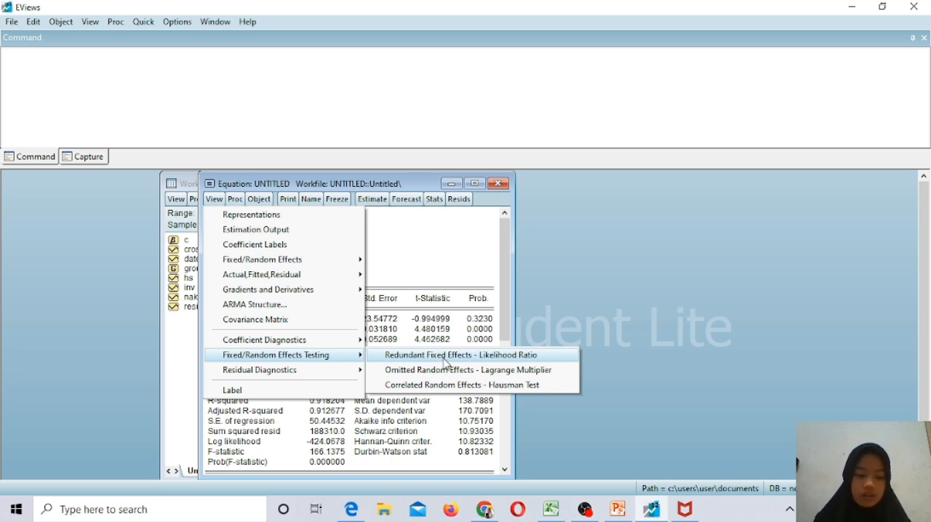
{"action": "left_click", "coordinate": [447, 362]}
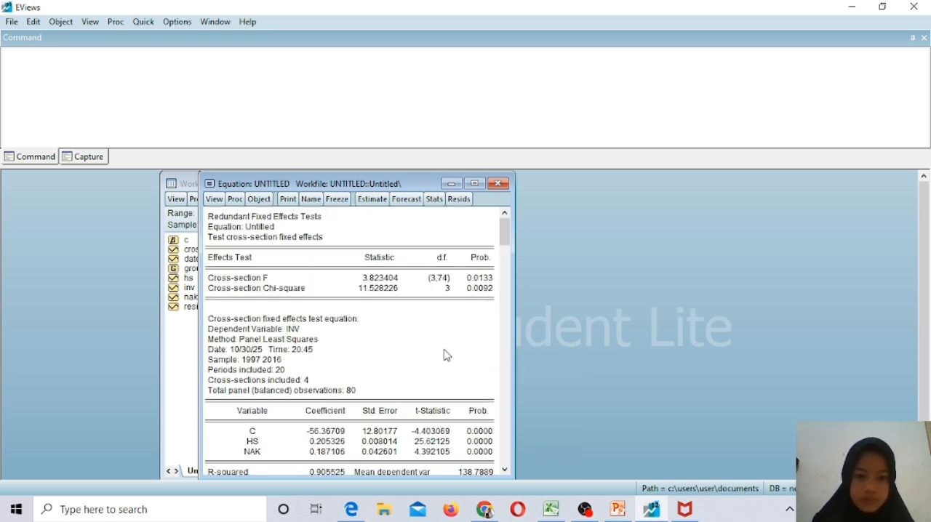
{"action": "mouse_move", "coordinate": [502, 238]}
{"action": "left_mouse_down"}
{"action": "mouse_move", "coordinate": [504, 282]}
{"action": "mouse_move", "coordinate": [502, 237]}
{"action": "left_mouse_up"}
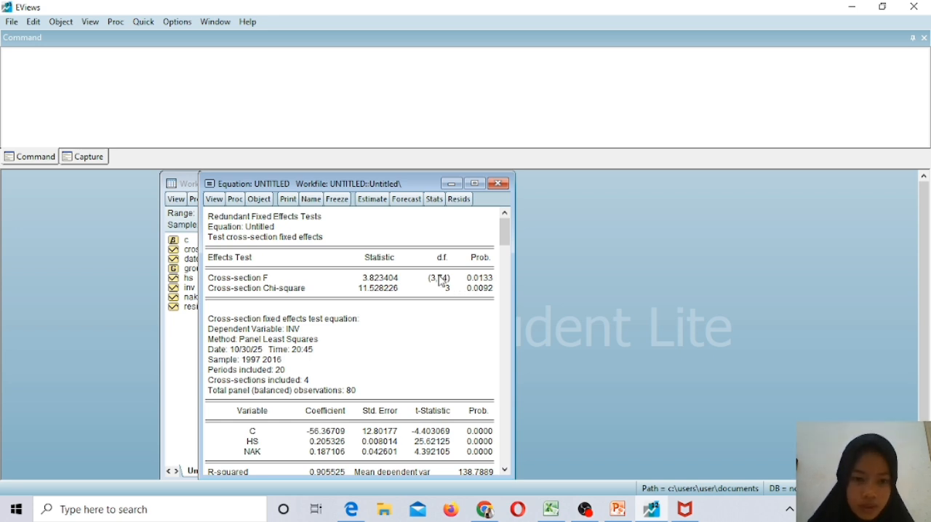
Freeze the redundant fixed effects test output as a table named ujichow and close the table window.
{"action": "left_click", "coordinate": [347, 207]}
{"action": "left_click", "coordinate": [331, 200]}
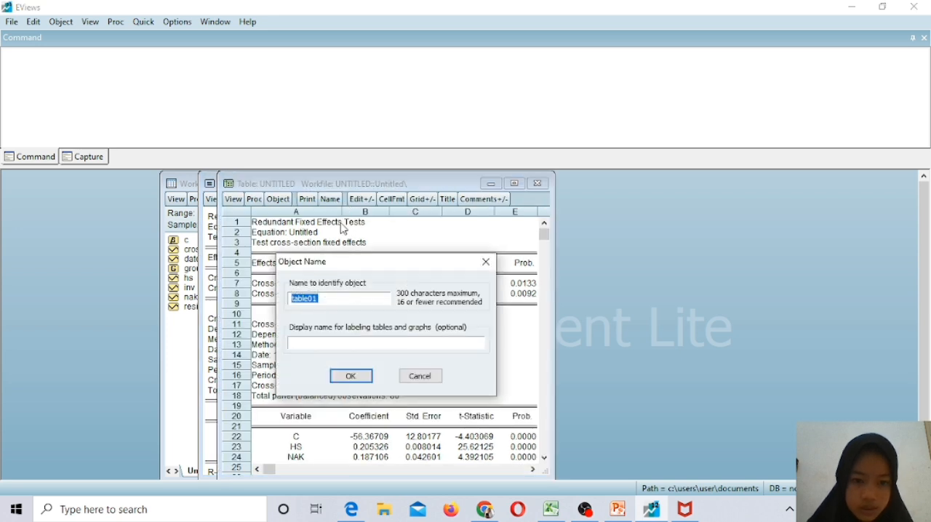
{"action": "key", "text": "BackSpace"}
{"action": "type", "text": "u"}
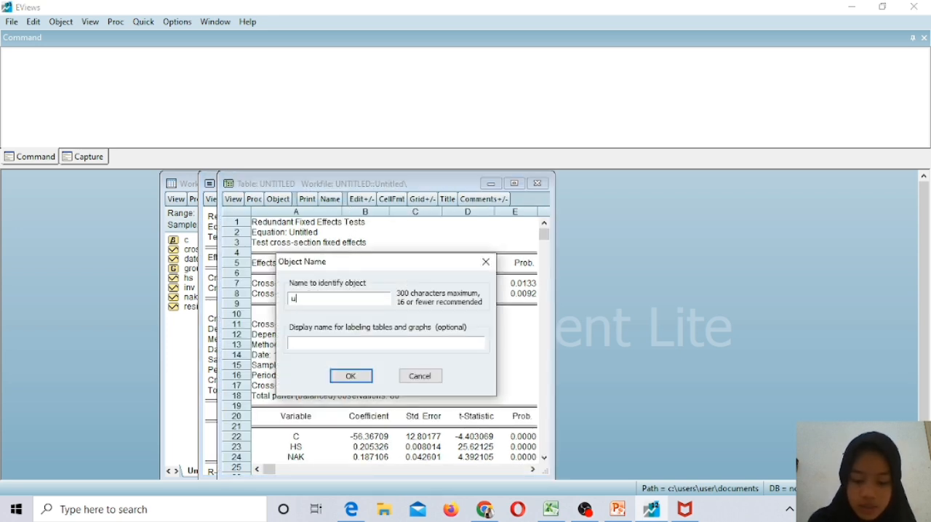
{"action": "type", "text": "ji"}
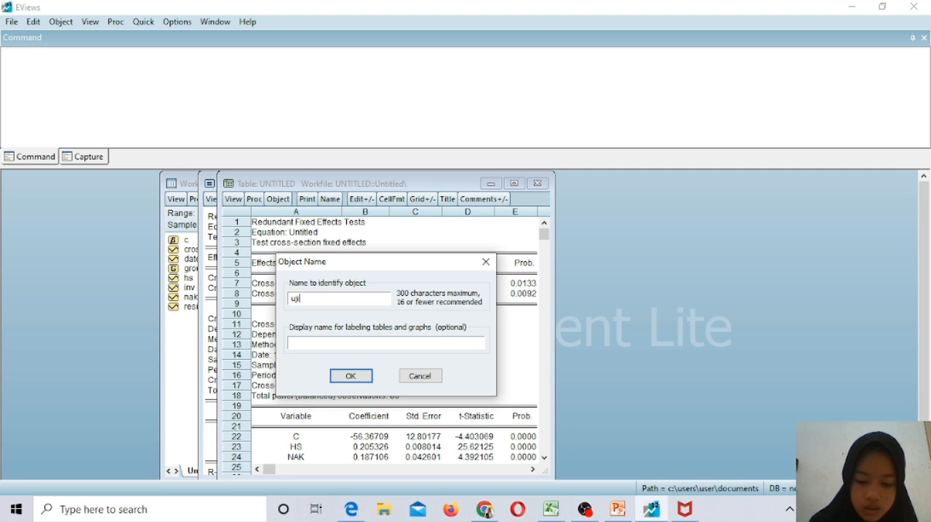
{"action": "type", "text": "ch"}
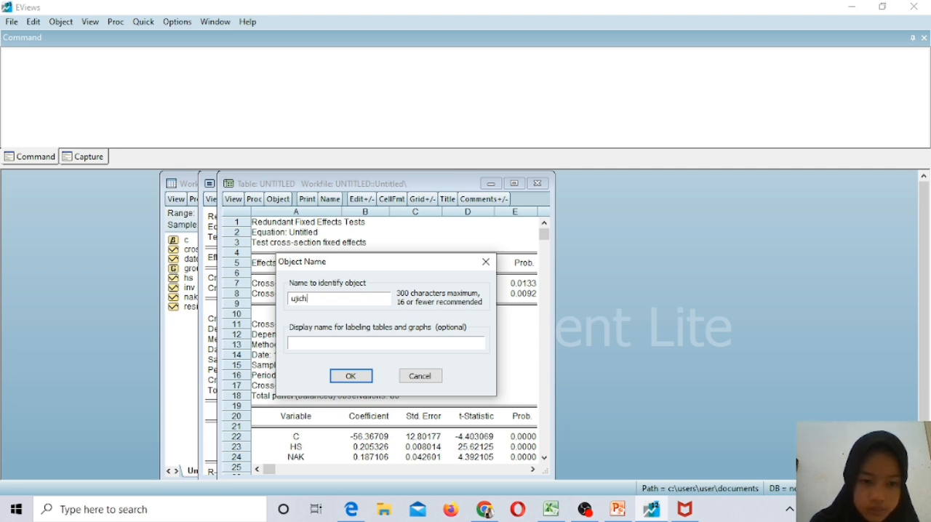
{"action": "type", "text": "ow"}
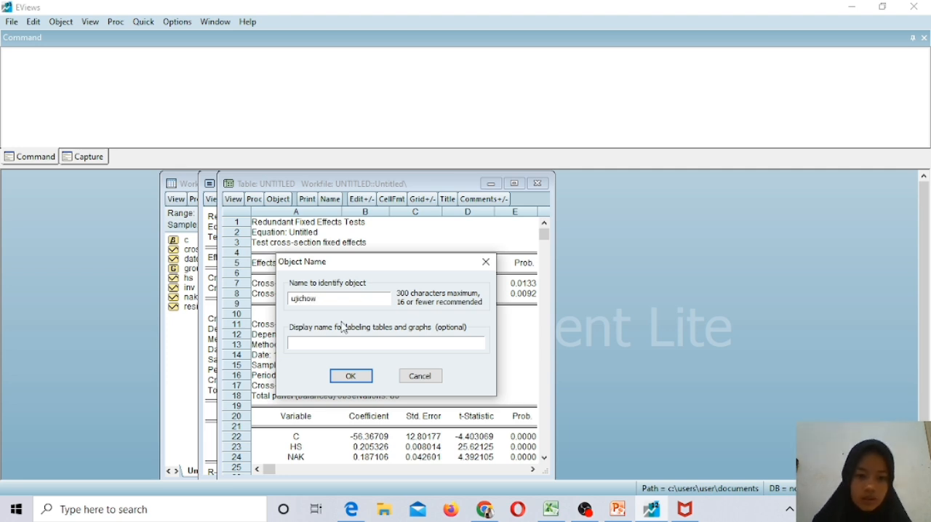
{"action": "left_click", "coordinate": [351, 376]}
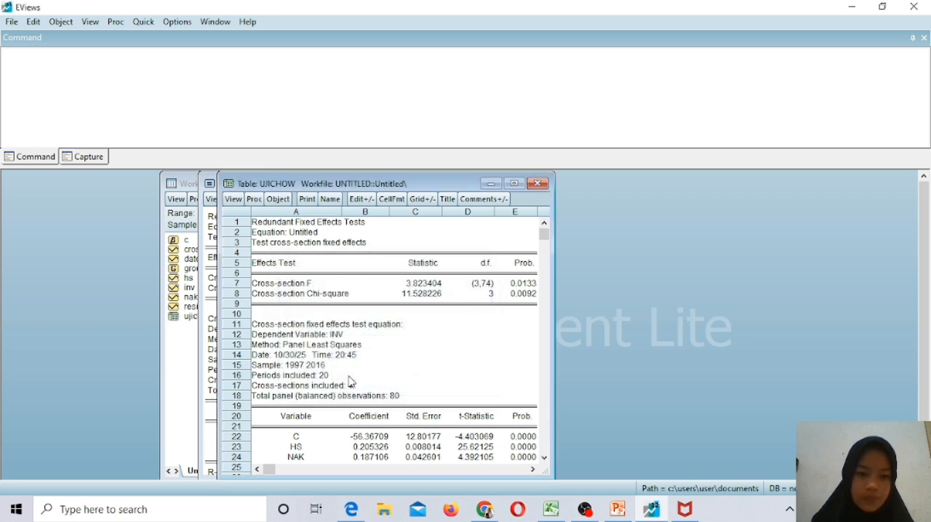
{"action": "left_click", "coordinate": [539, 185]}
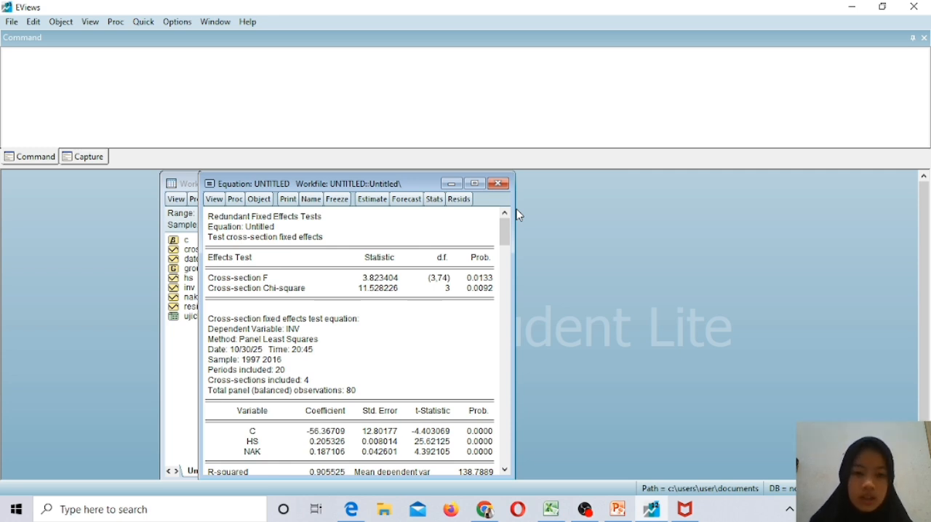
Re-estimate the inv equation with random cross-section effects in the panel options.
{"action": "left_click", "coordinate": [369, 209]}
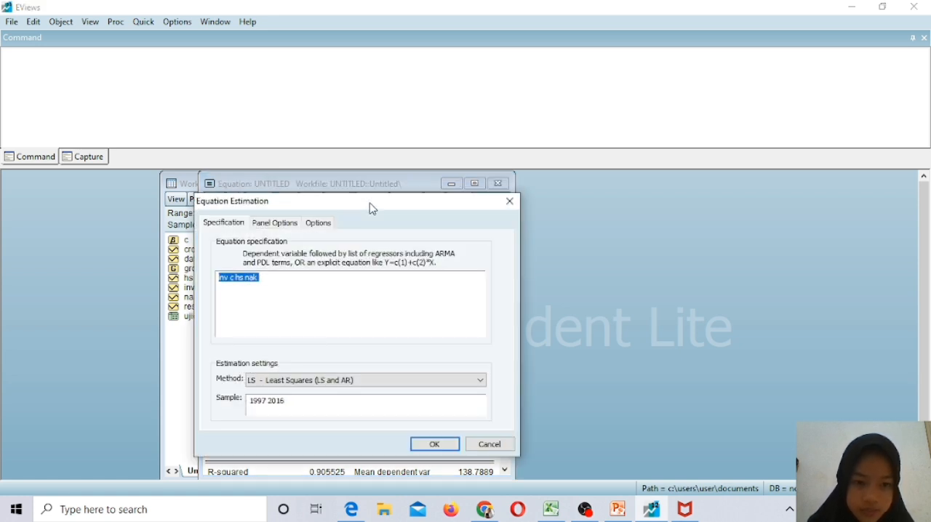
{"action": "left_click", "coordinate": [272, 225]}
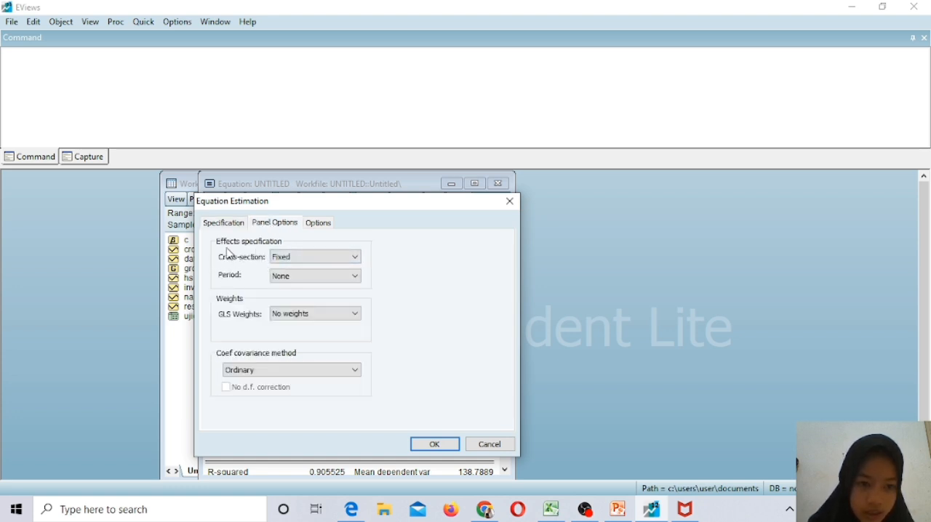
{"action": "left_click", "coordinate": [355, 257]}
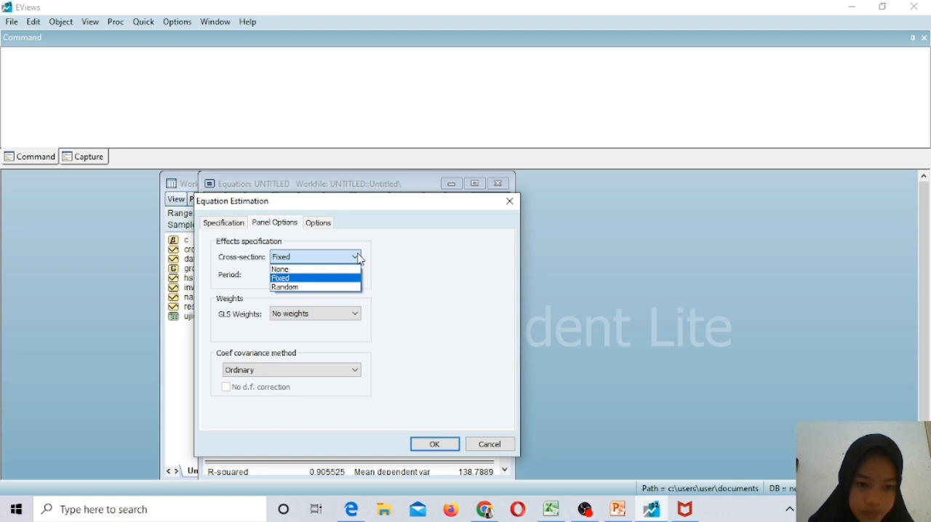
{"action": "left_click", "coordinate": [323, 288]}
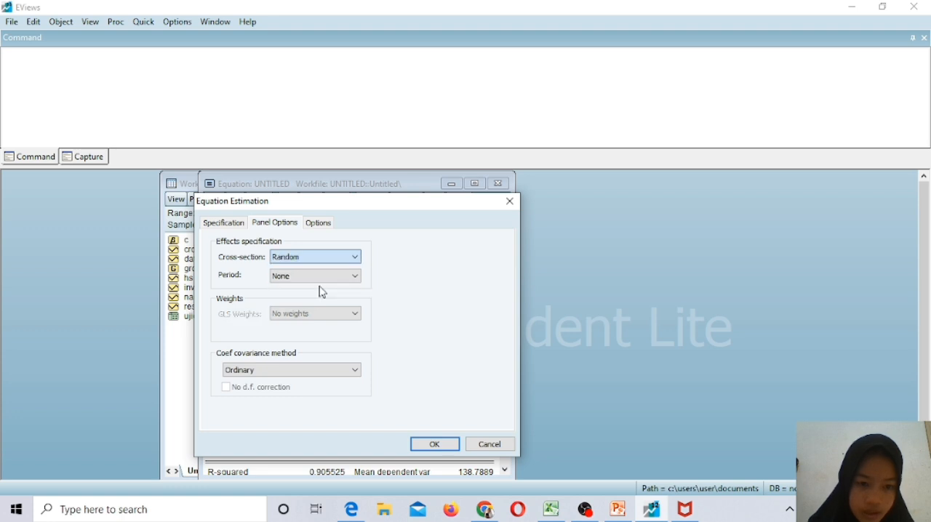
{"action": "left_click", "coordinate": [434, 445]}
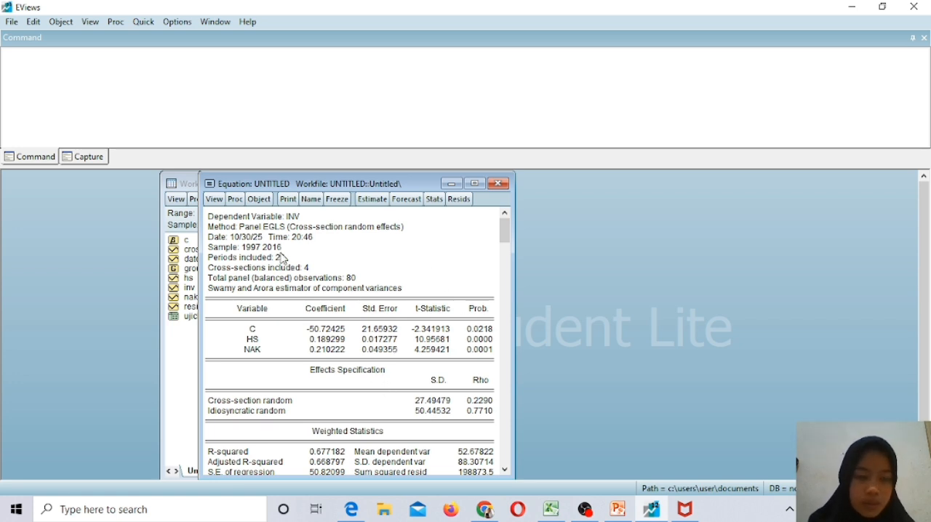
Run the Correlated Random Effects - Hausman Test on the random-effects equation.
{"action": "left_click", "coordinate": [215, 201]}
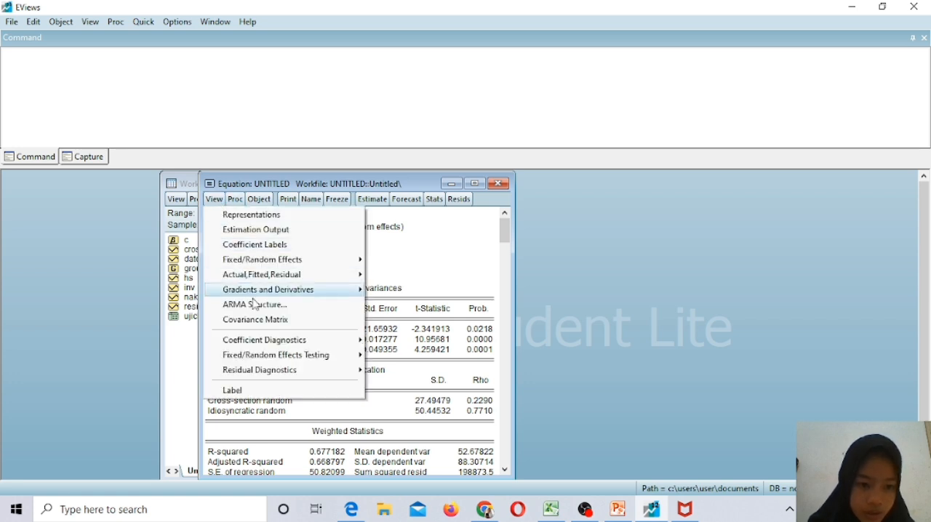
{"action": "mouse_move", "coordinate": [246, 356]}
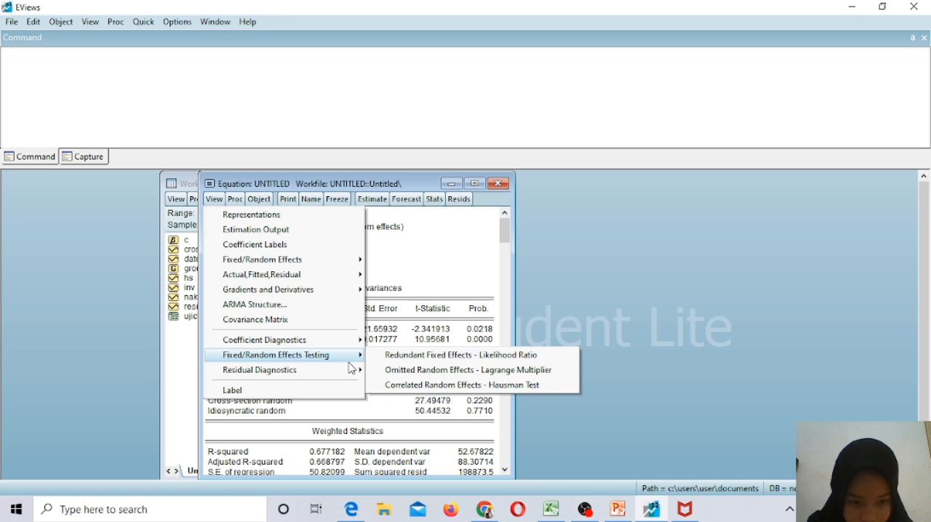
{"action": "left_click", "coordinate": [450, 393]}
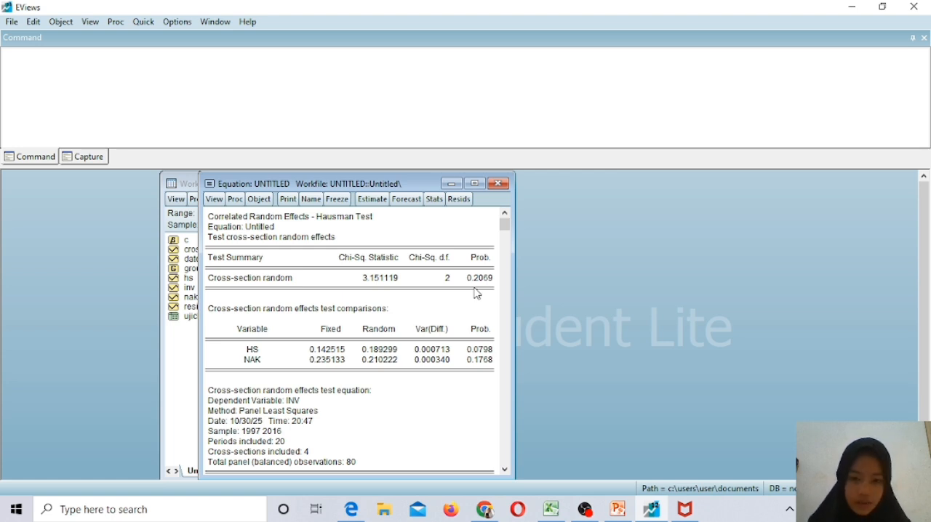
Freeze the Hausman test output as a table named ujihausman and close the table window.
{"action": "left_click", "coordinate": [335, 200]}
{"action": "left_click", "coordinate": [354, 203]}
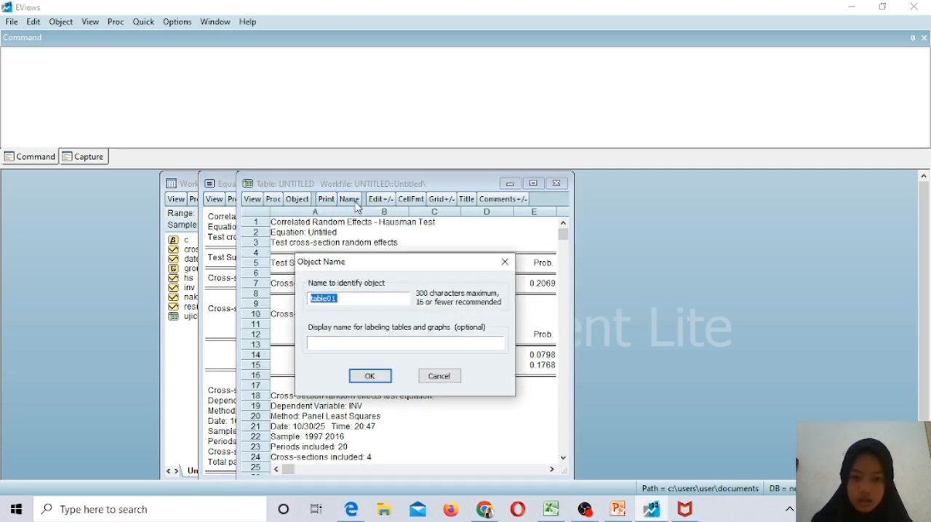
{"action": "type", "text": "uji"}
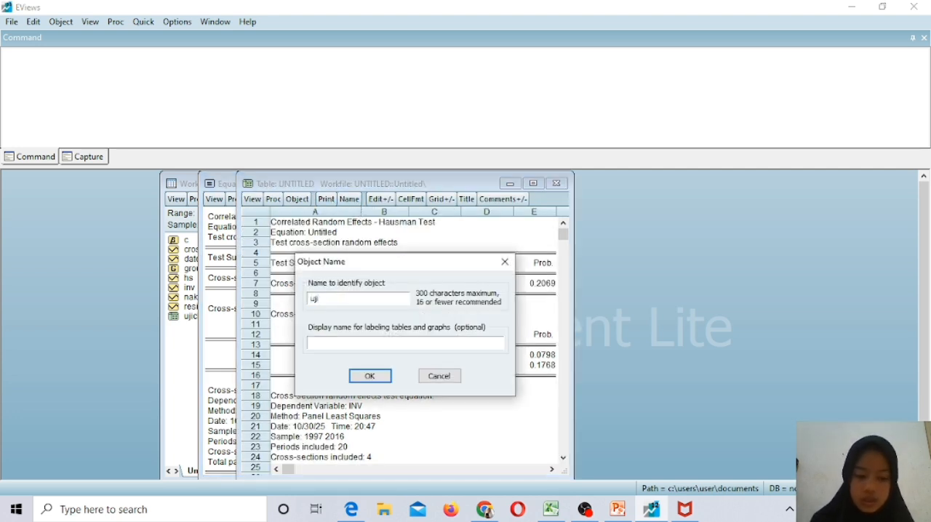
{"action": "type", "text": "haus"}
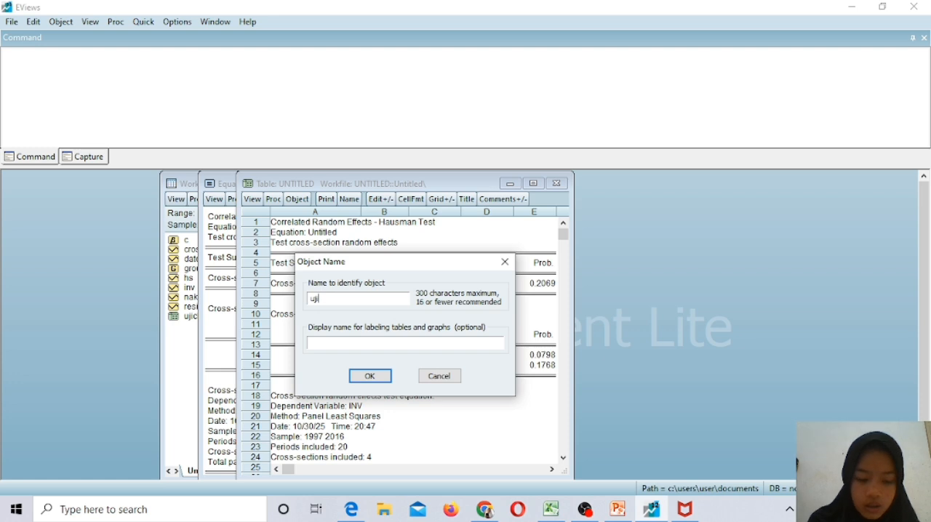
{"action": "type", "text": "man"}
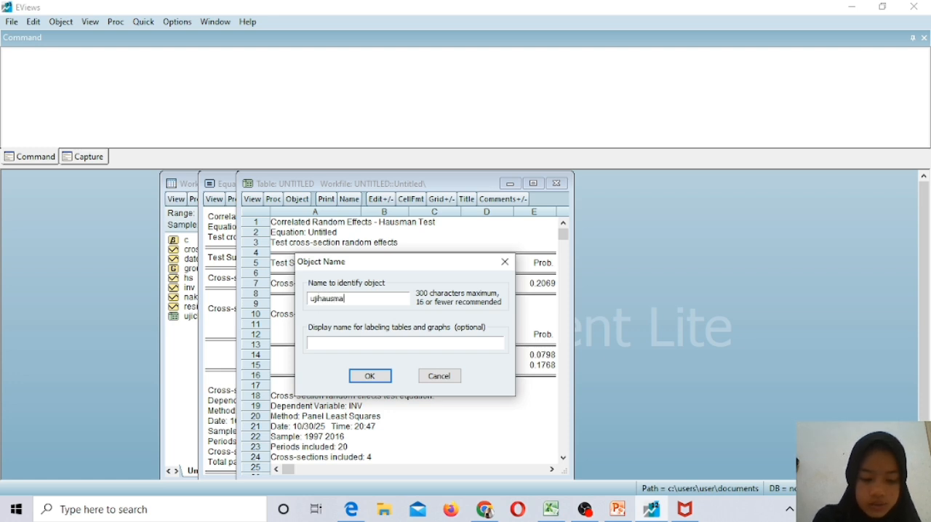
{"action": "left_click", "coordinate": [368, 376]}
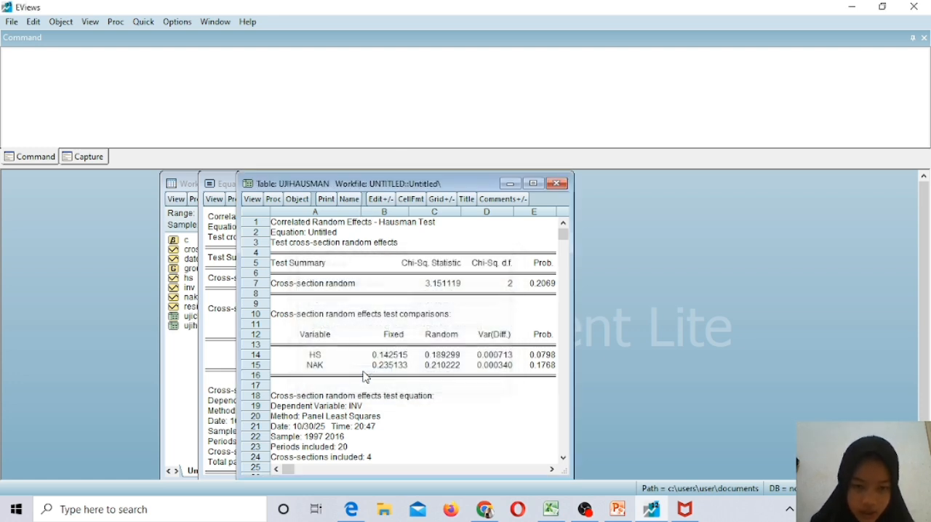
{"action": "left_click", "coordinate": [558, 184]}
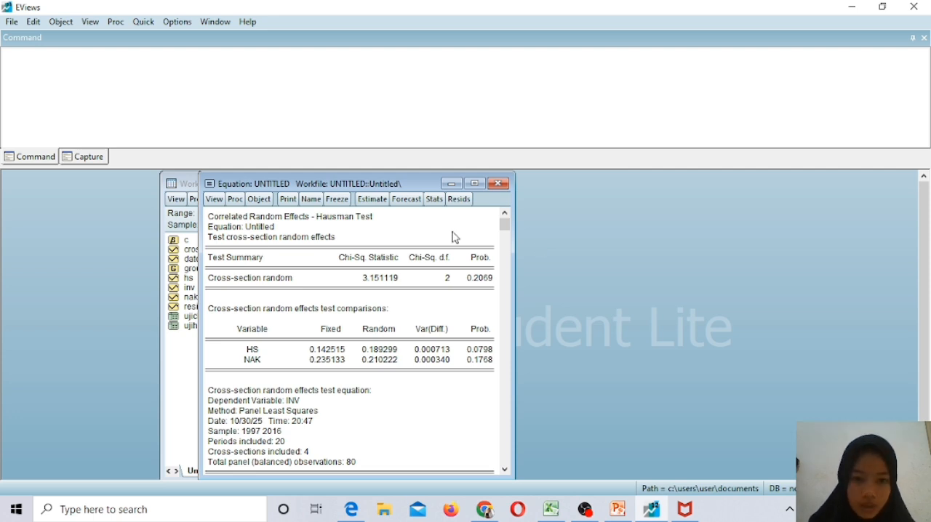
Re-estimate the inv equation as a common effects model with cross-section effects set to None.
{"action": "left_click", "coordinate": [376, 203]}
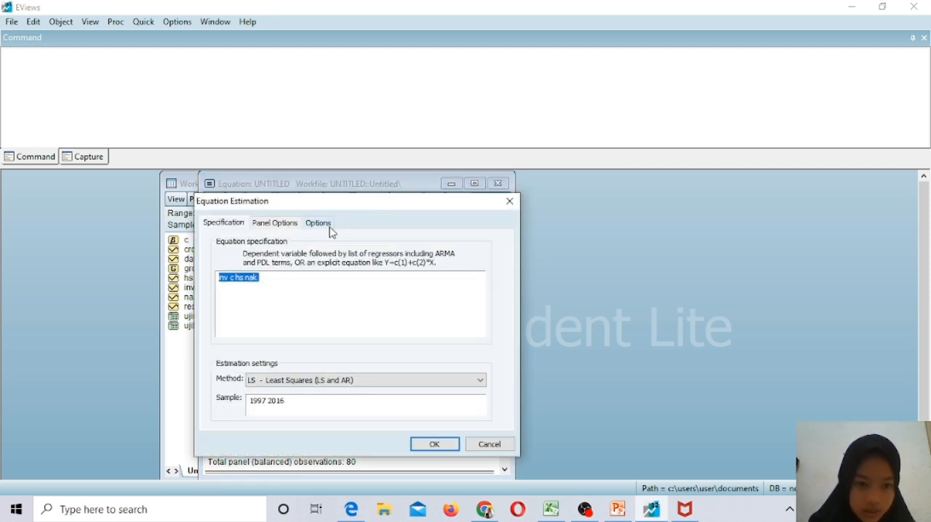
{"action": "left_click", "coordinate": [288, 226]}
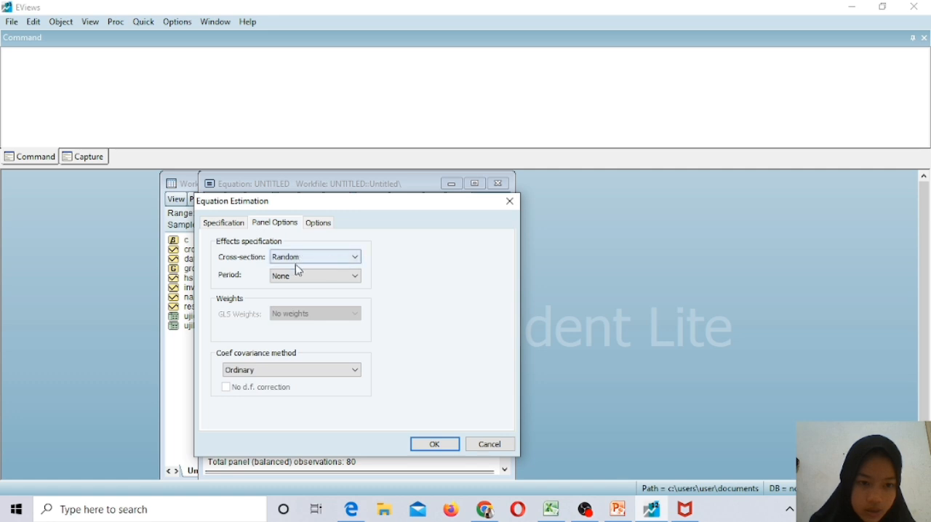
{"action": "left_click", "coordinate": [361, 259]}
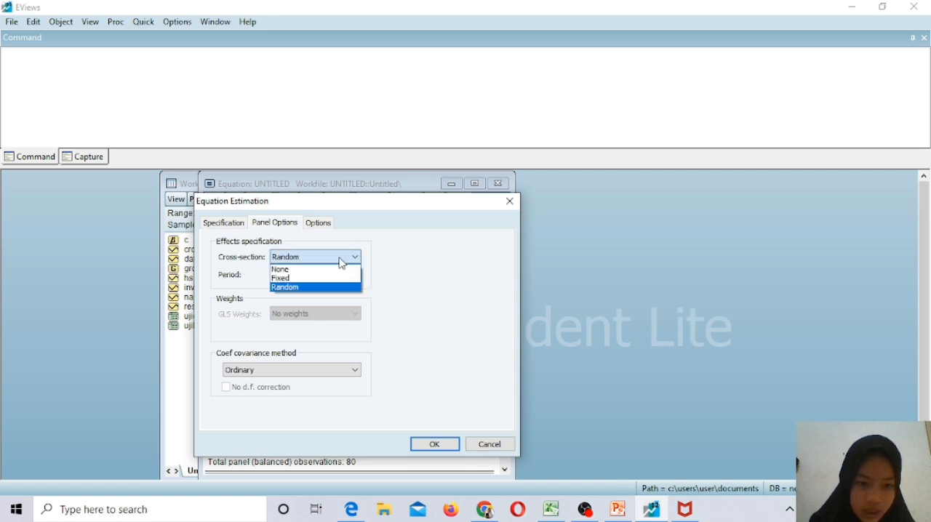
{"action": "left_click", "coordinate": [298, 271]}
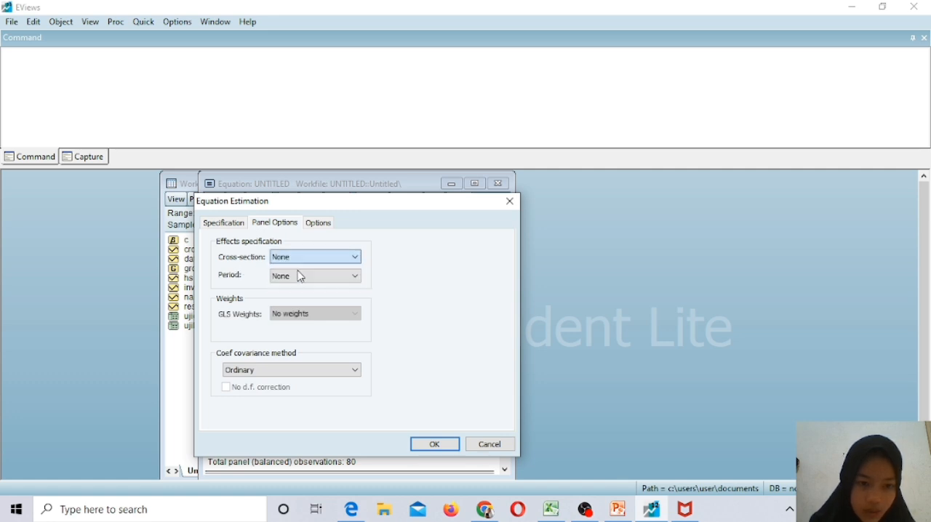
{"action": "left_click", "coordinate": [429, 445]}
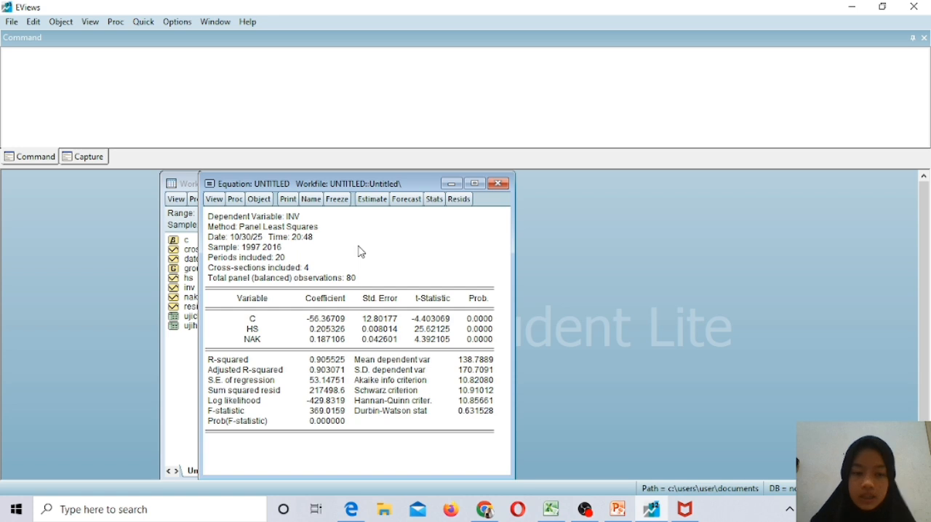
Run the Omitted Random Effects - Lagrange Multiplier test on the common effects equation.
{"action": "left_click", "coordinate": [214, 199]}
{"action": "mouse_move", "coordinate": [294, 363]}
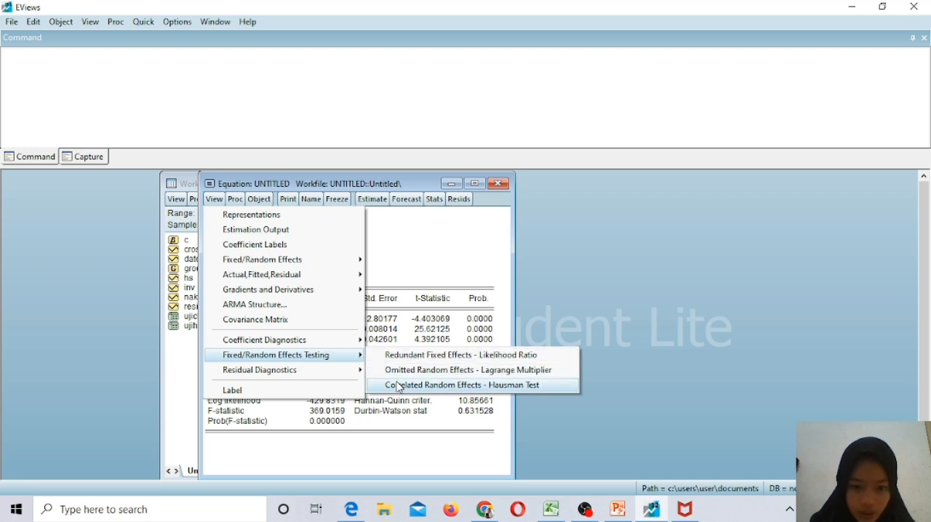
{"action": "left_click", "coordinate": [443, 375]}
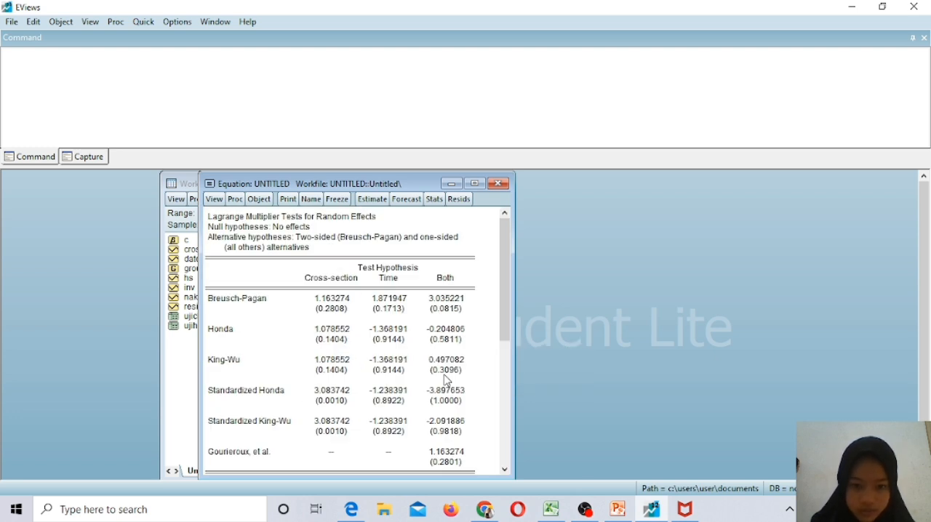
{"action": "mouse_move", "coordinate": [509, 280]}
{"action": "left_mouse_down"}
{"action": "mouse_move", "coordinate": [508, 305]}
{"action": "mouse_move", "coordinate": [515, 286]}
{"action": "left_mouse_up"}
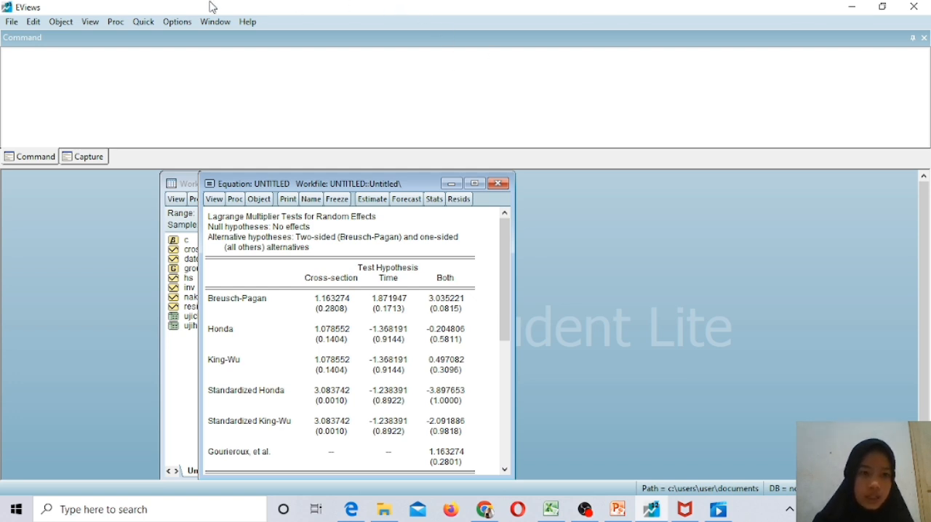
Compute the group correlation matrix for the series hs and nak as a multicollinearity check.
{"action": "left_click", "coordinate": [144, 22]}
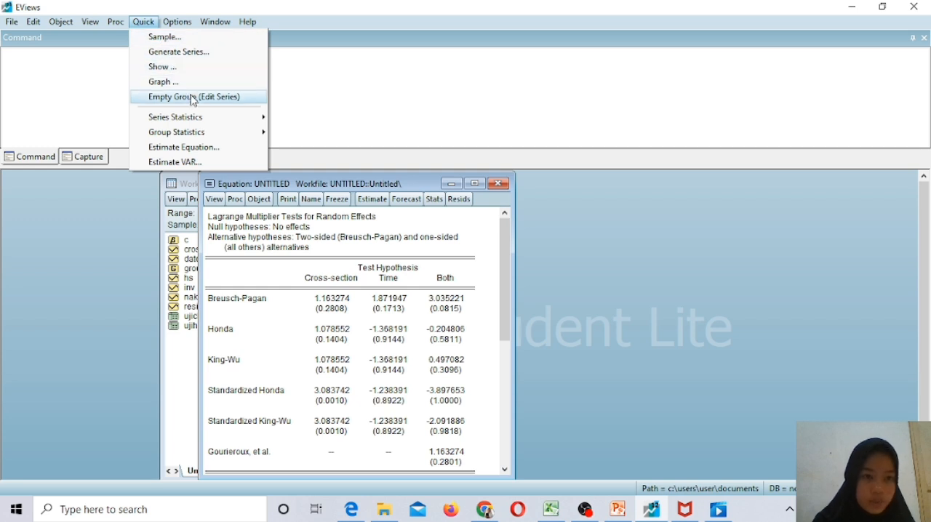
{"action": "mouse_move", "coordinate": [168, 134]}
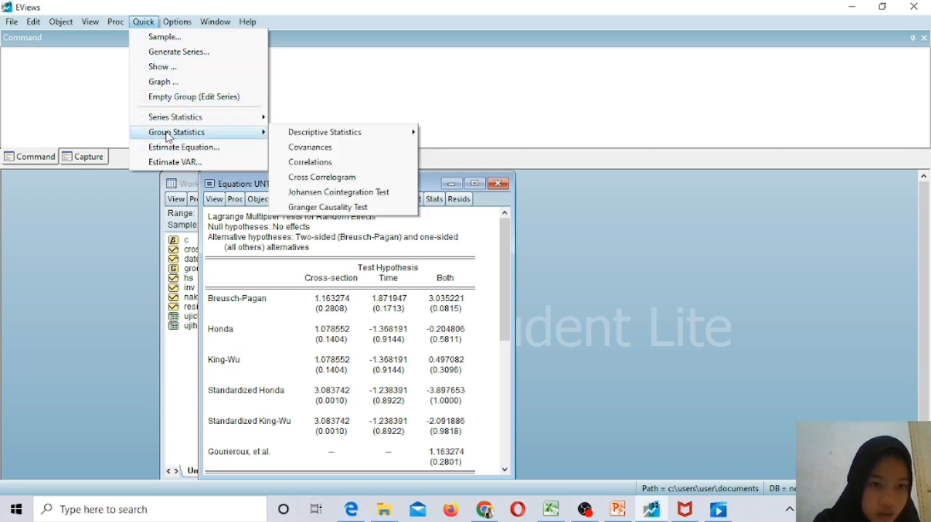
{"action": "left_click", "coordinate": [308, 161]}
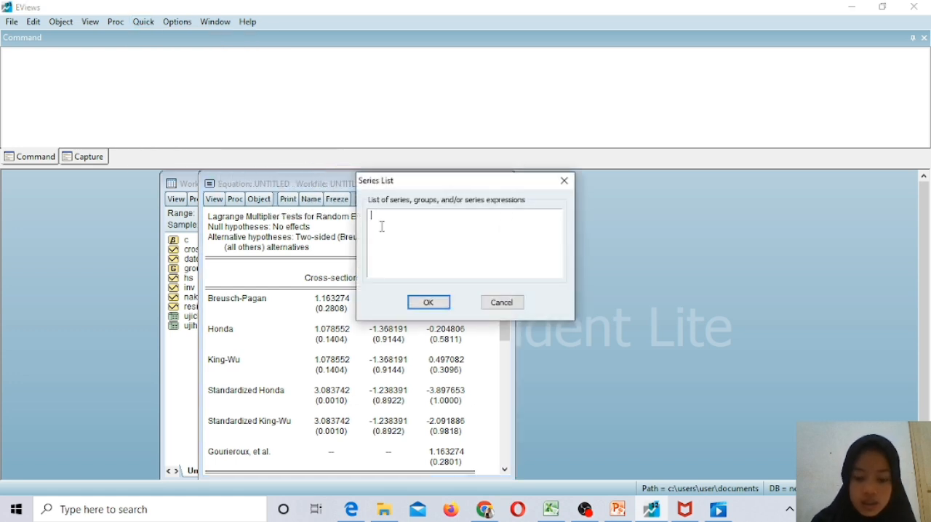
{"action": "type", "text": "hs"}
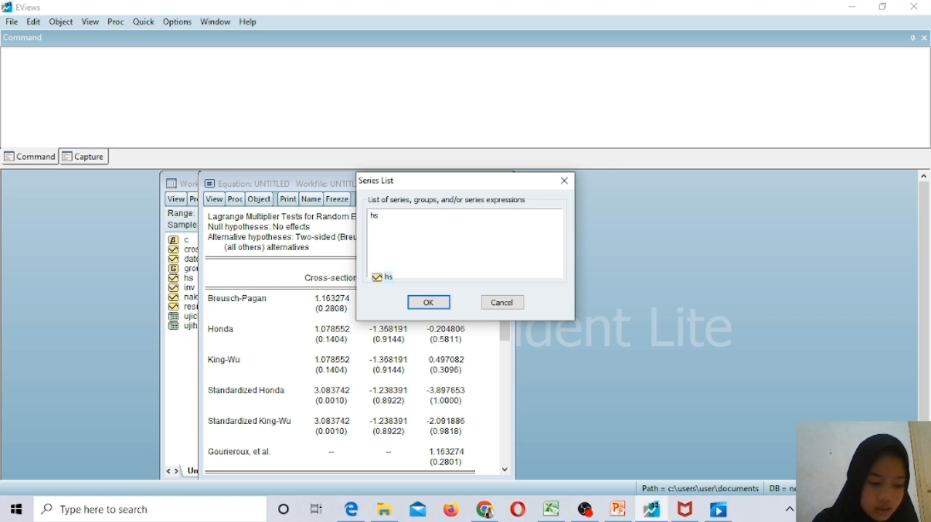
{"action": "type", "text": " nak"}
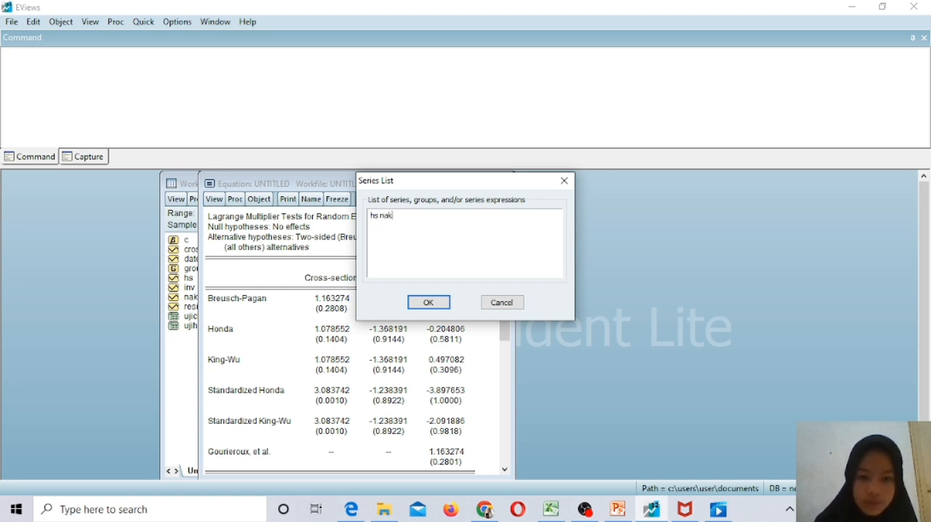
{"action": "left_click", "coordinate": [438, 306]}
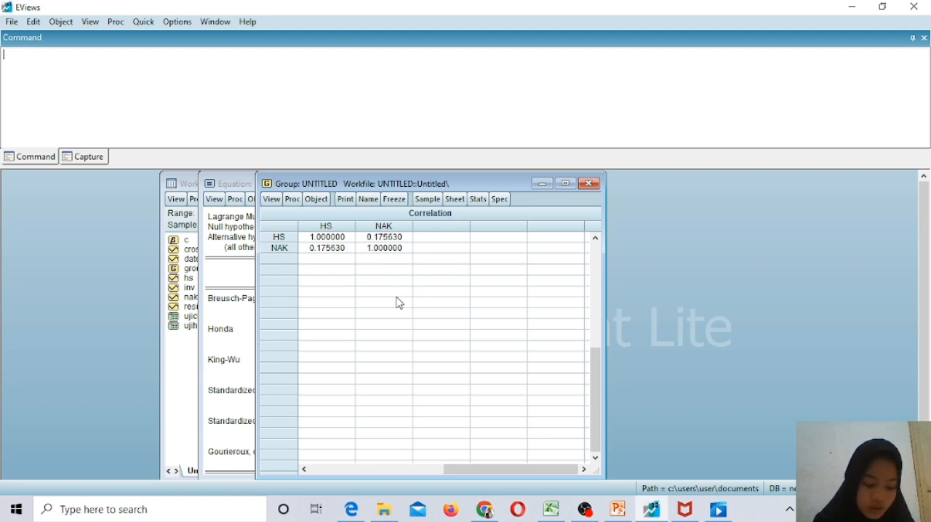
Freeze the hs and nak correlation matrix as a table named ujimultikolinearitas.
{"action": "left_click", "coordinate": [396, 207]}
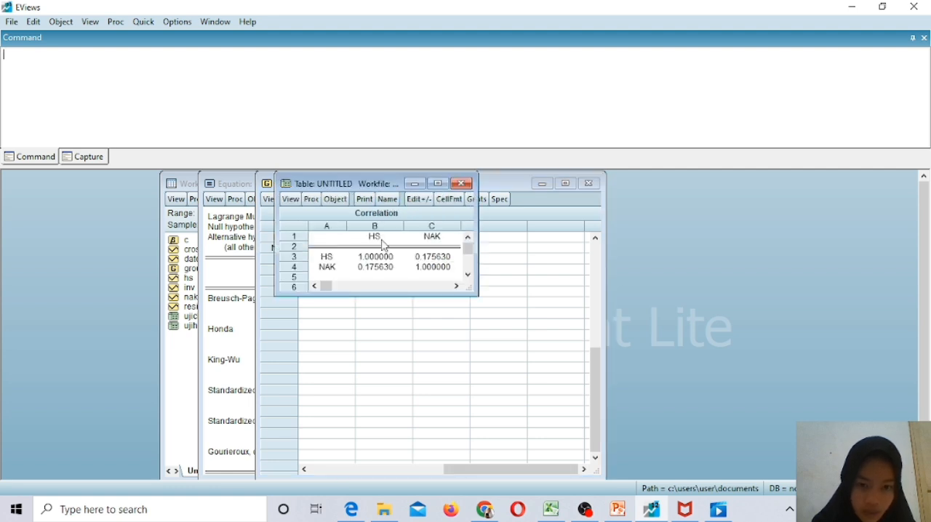
{"action": "left_click", "coordinate": [371, 199]}
{"action": "type", "text": "uji"}
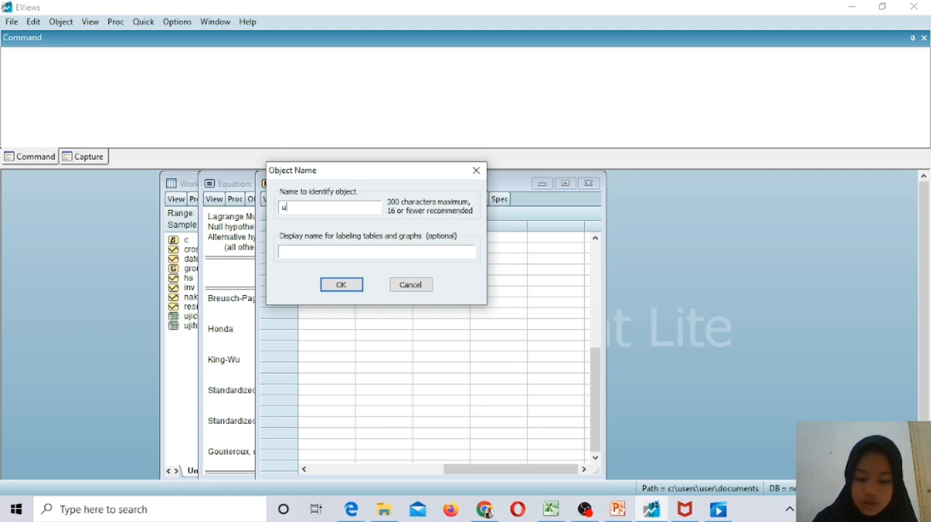
{"action": "type", "text": "mult"}
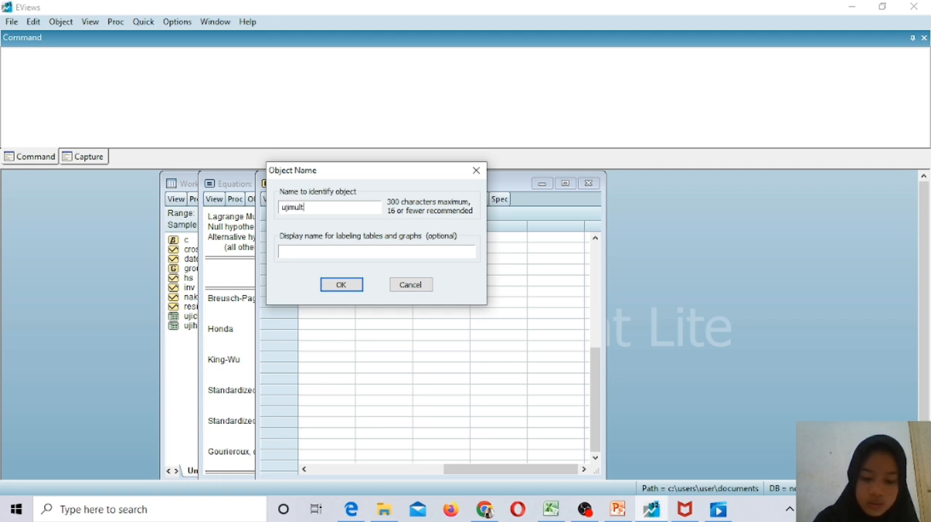
{"action": "type", "text": "k"}
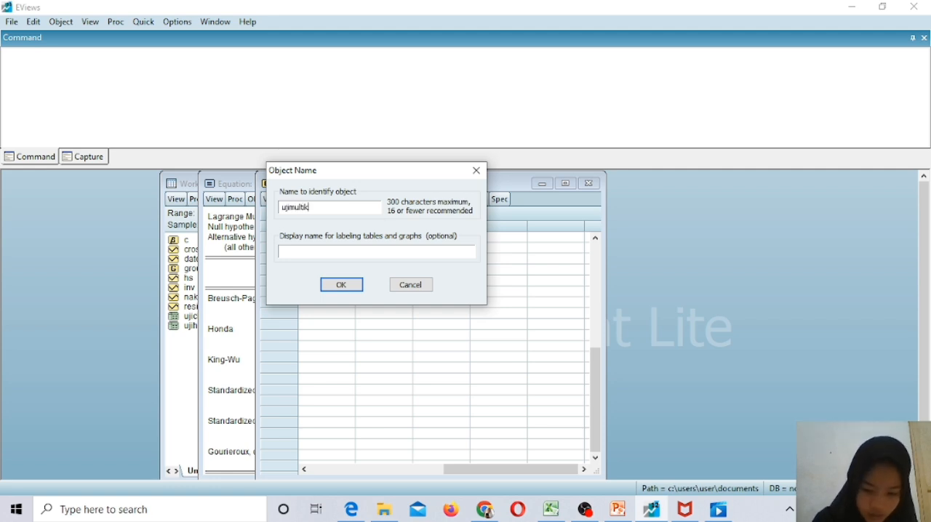
{"action": "type", "text": "olin"}
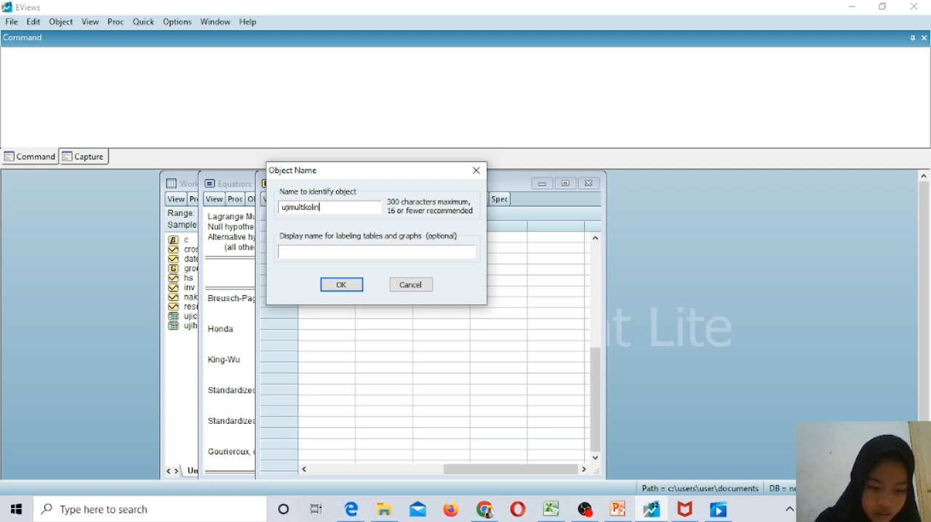
{"action": "type", "text": "earitas"}
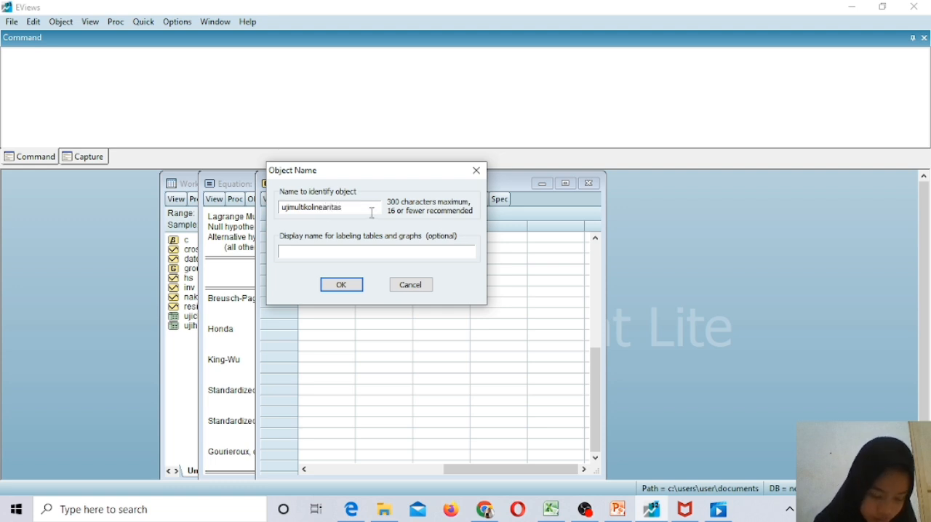
{"action": "left_click", "coordinate": [344, 287]}
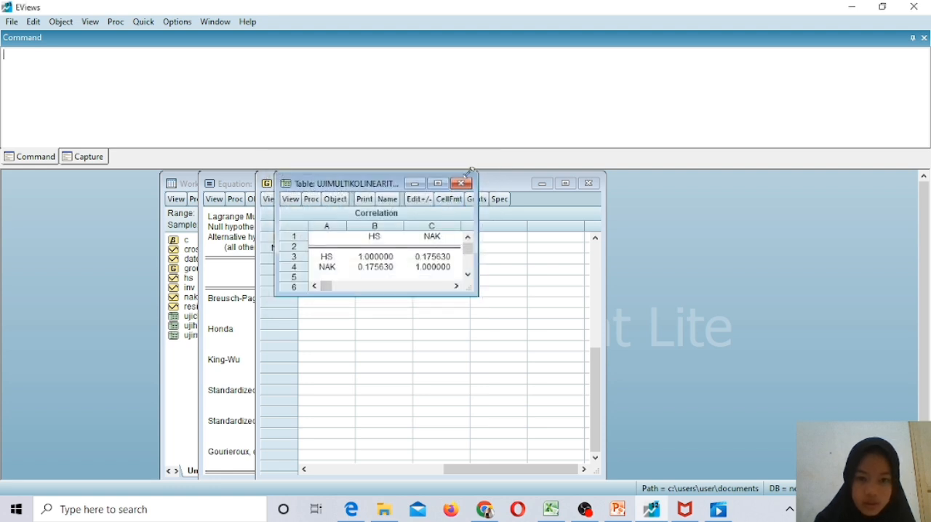
Close the frozen correlation table and delete the untitled correlation group.
{"action": "left_click", "coordinate": [462, 183]}
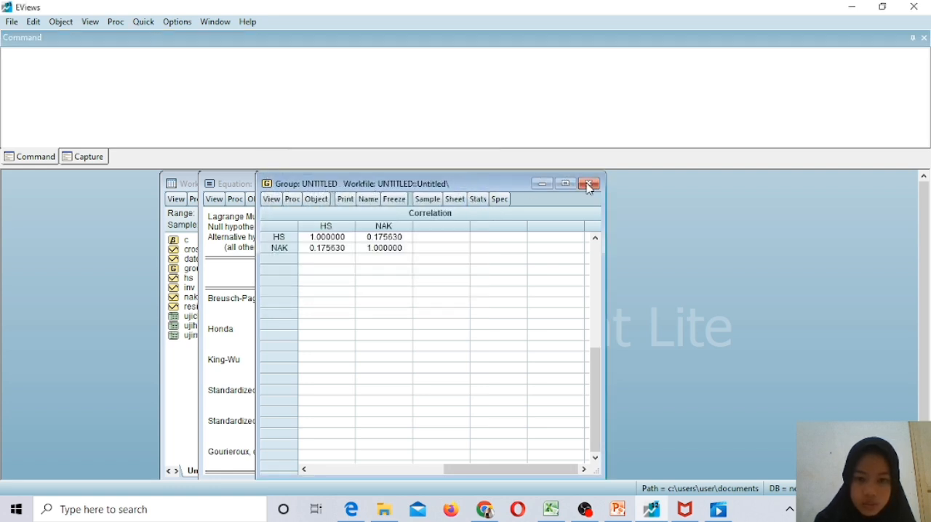
{"action": "left_click", "coordinate": [590, 185]}
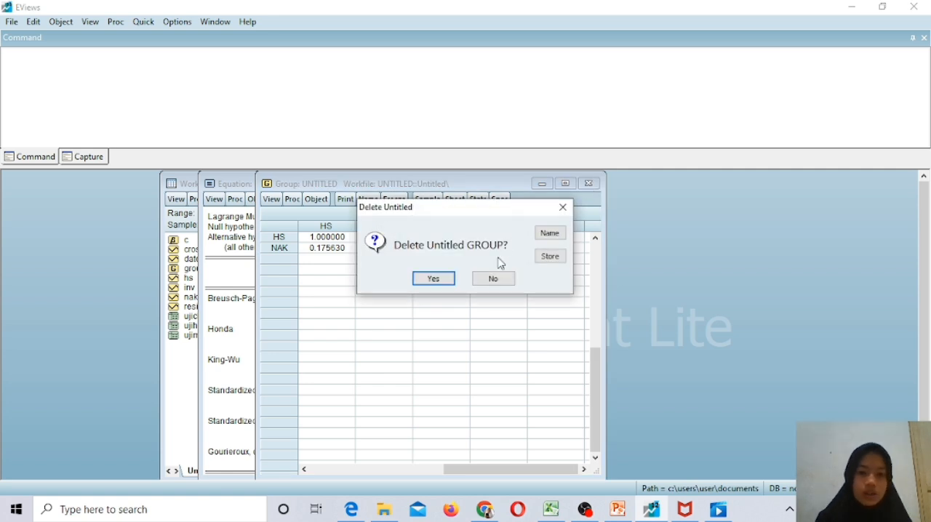
{"action": "left_click", "coordinate": [434, 279]}
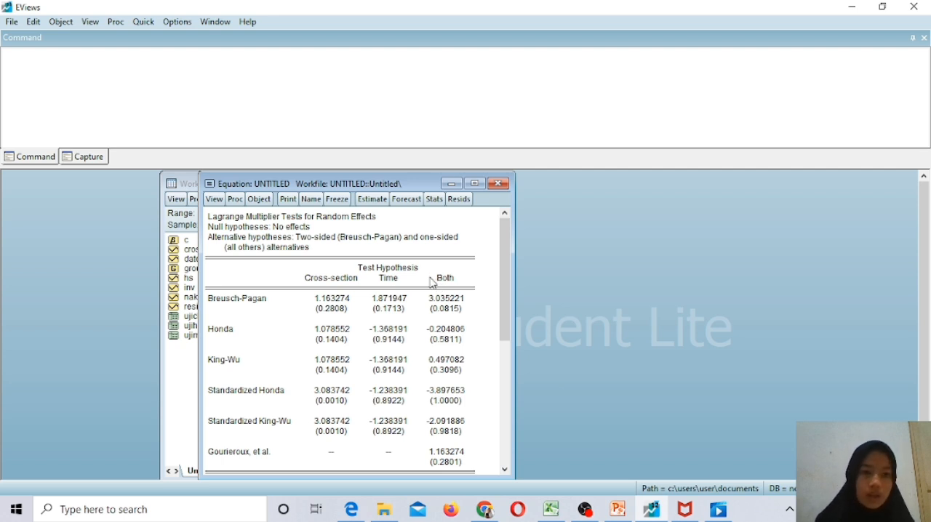
Try to re-estimate the least squares equation with the specification abs (resid) c hs nak for the heteroskedasticity check.
{"action": "left_click", "coordinate": [372, 199]}
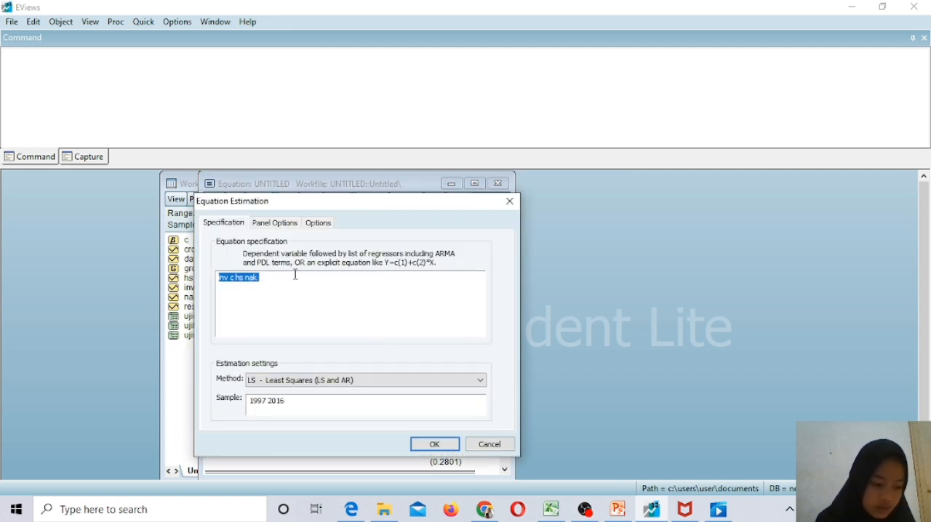
{"action": "left_click", "coordinate": [234, 280]}
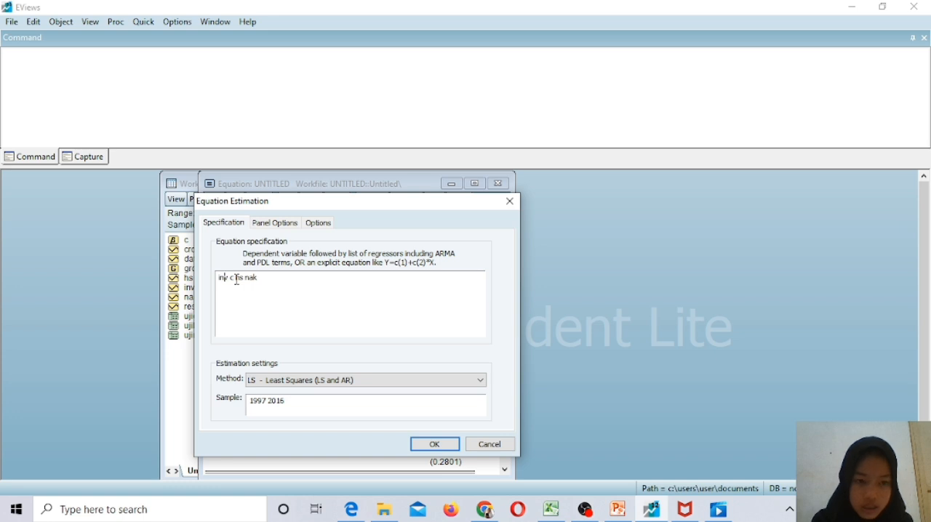
{"action": "key", "text": "Home"}
{"action": "type", "text": "abs "}
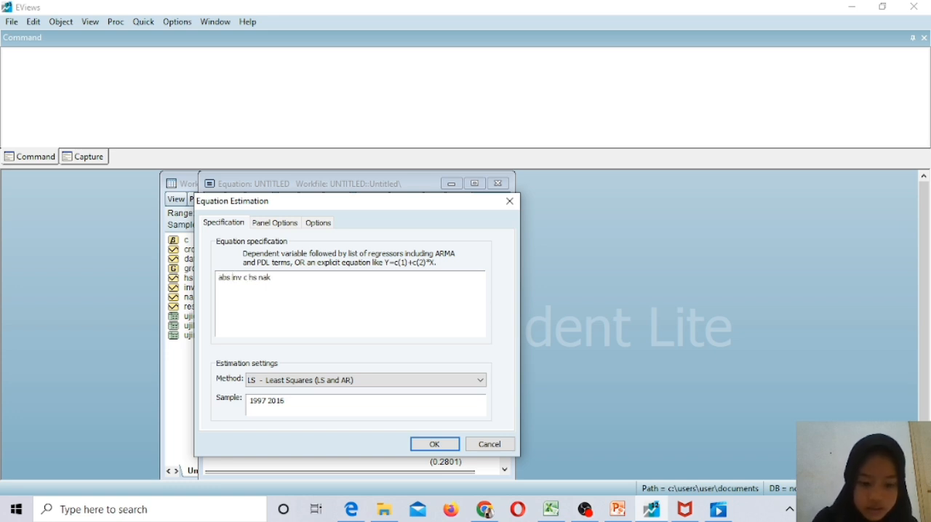
{"action": "type", "text": "("}
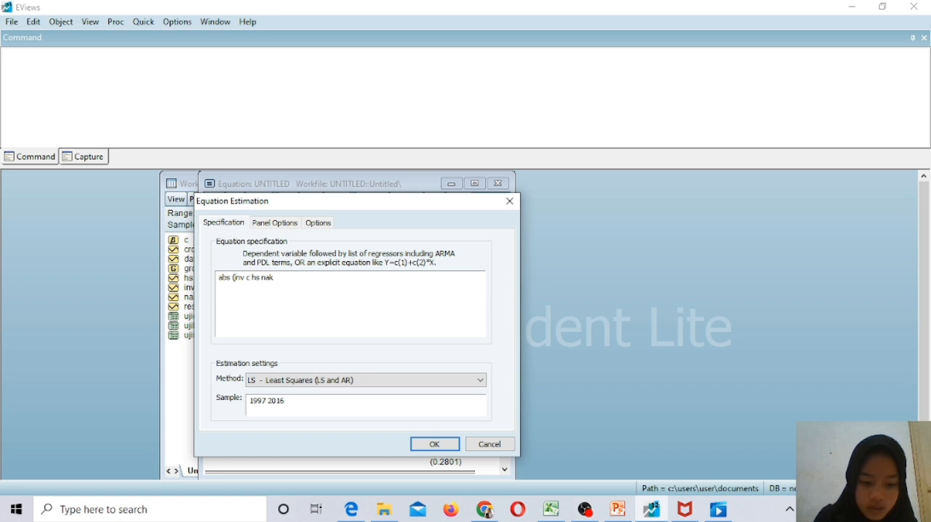
{"action": "type", "text": "resid"}
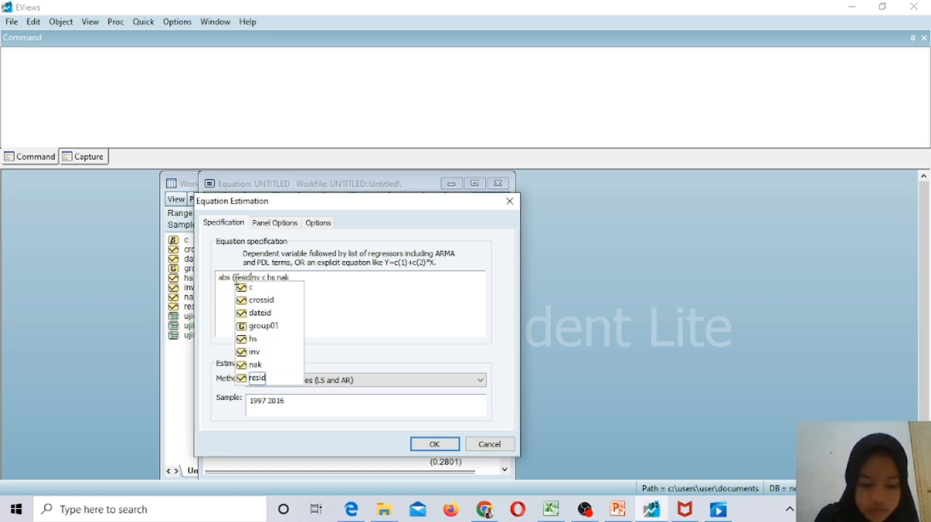
{"action": "type", "text": ")"}
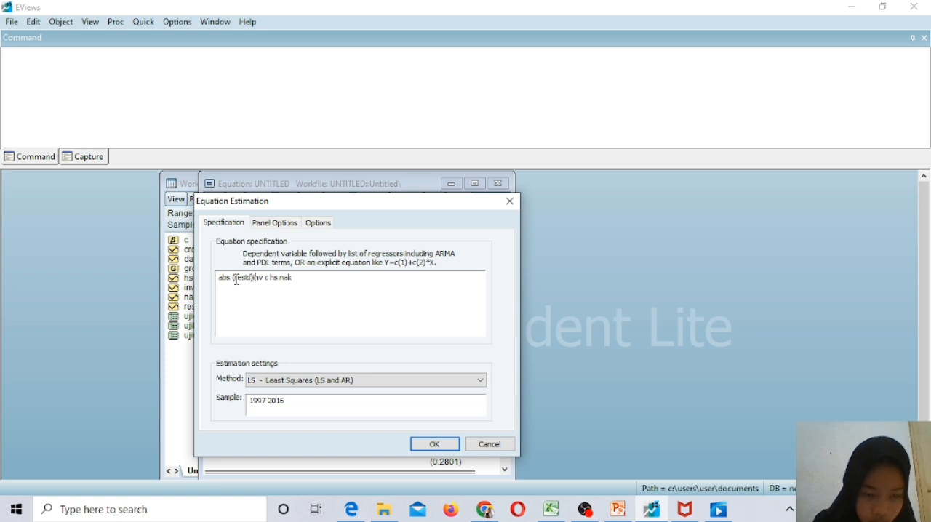
{"action": "key", "text": "Delete"}
{"action": "key", "text": "Delete"}
{"action": "key", "text": "Delete"}
{"action": "key", "text": "Delete"}
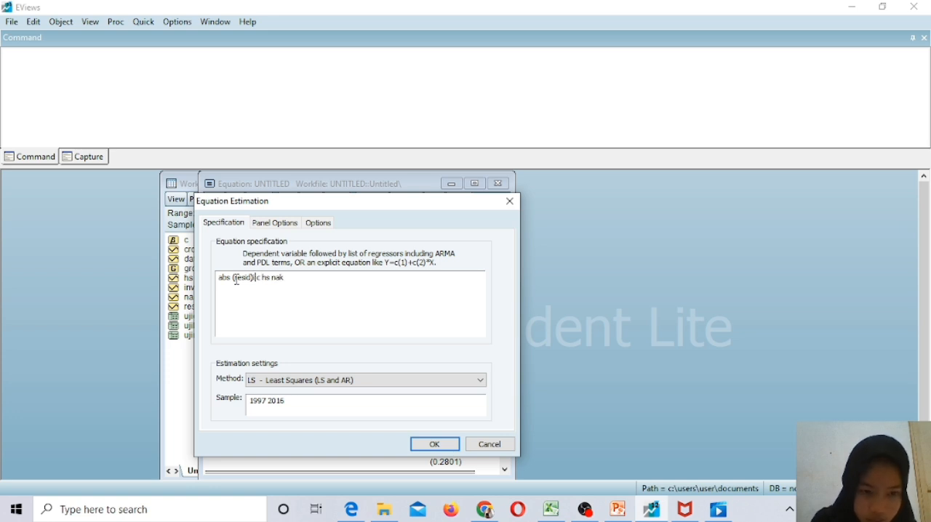
{"action": "left_click", "coordinate": [432, 445]}
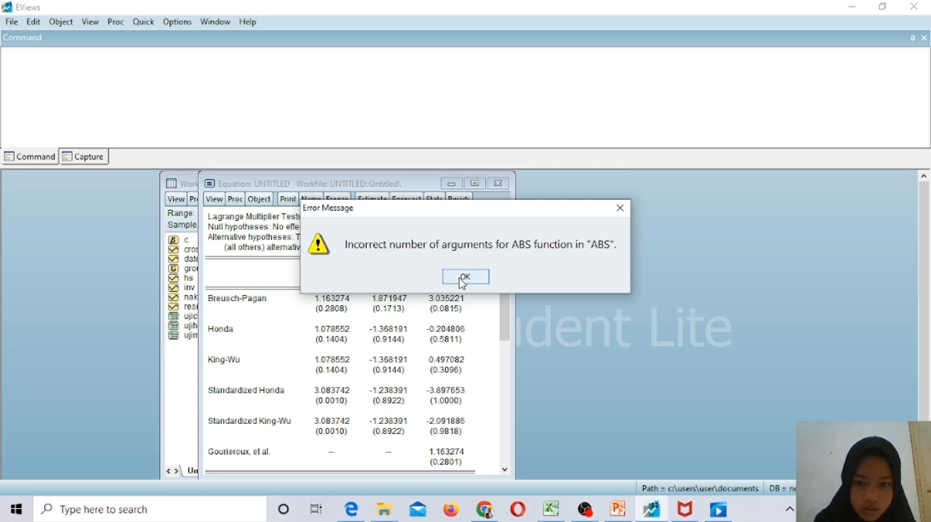
{"action": "left_click", "coordinate": [465, 277]}
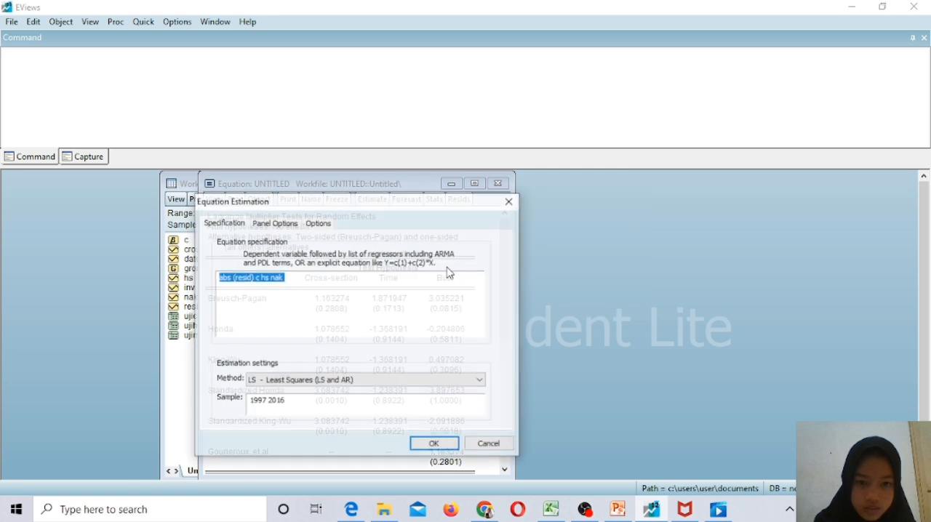
Remove the space after abs so the specification reads abs(resid) c hs nak, and estimate the equation.
{"action": "left_click", "coordinate": [238, 282]}
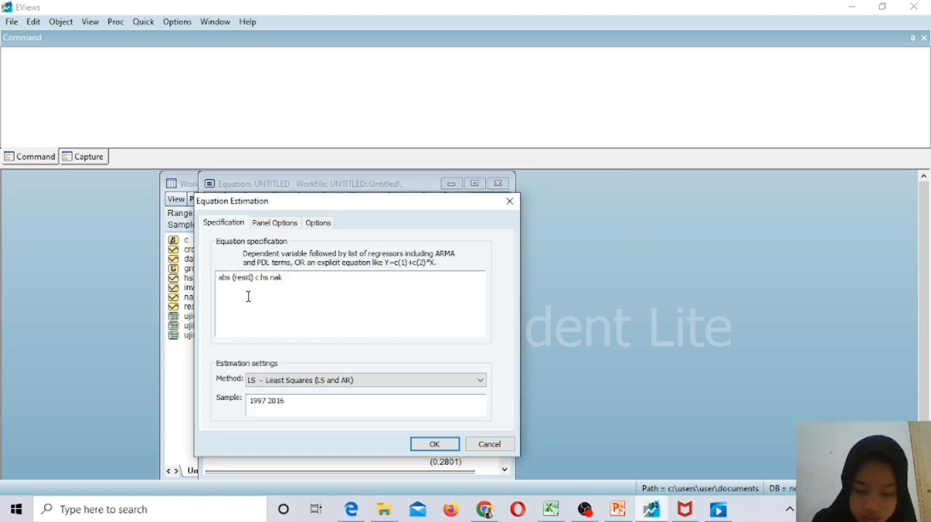
{"action": "key", "text": "BackSpace"}
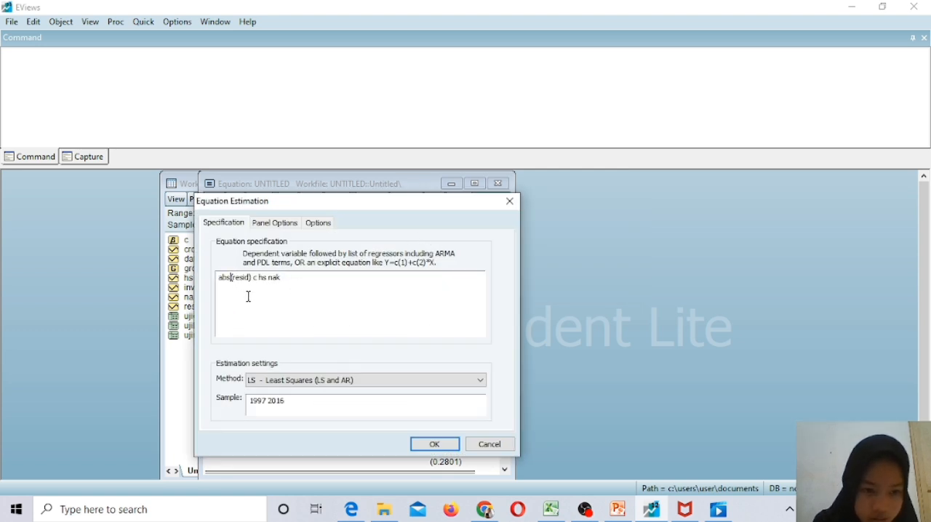
{"action": "left_click", "coordinate": [434, 444]}
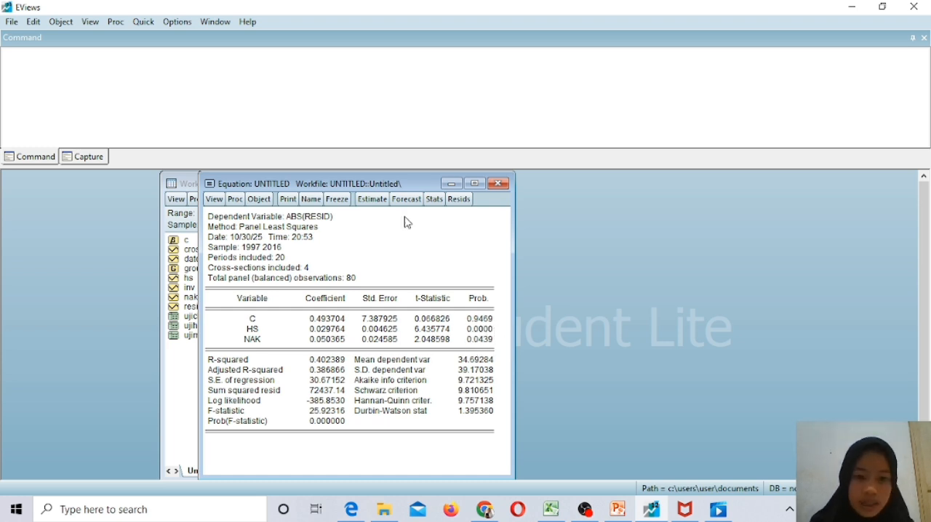
Replace the dependent variable with inv and re-estimate the equation as inv c hs nak.
{"action": "left_click", "coordinate": [374, 199]}
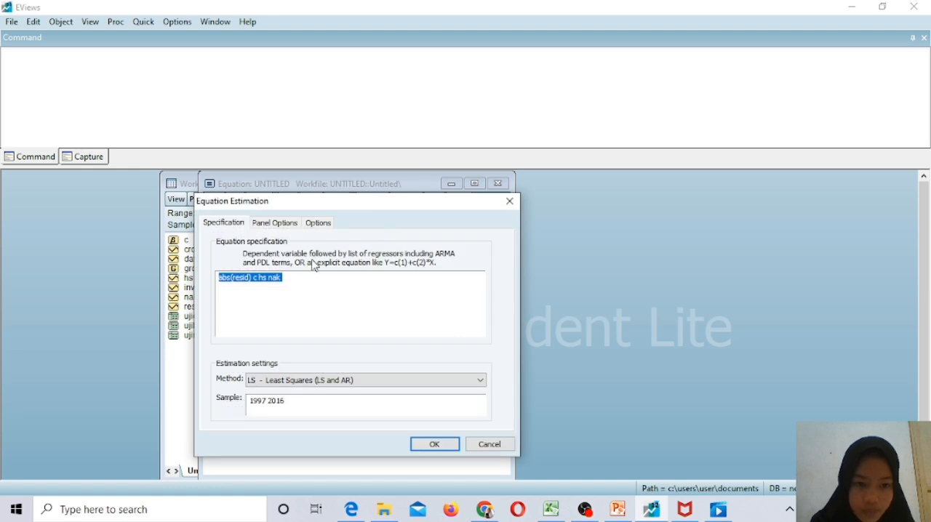
{"action": "left_click", "coordinate": [252, 280]}
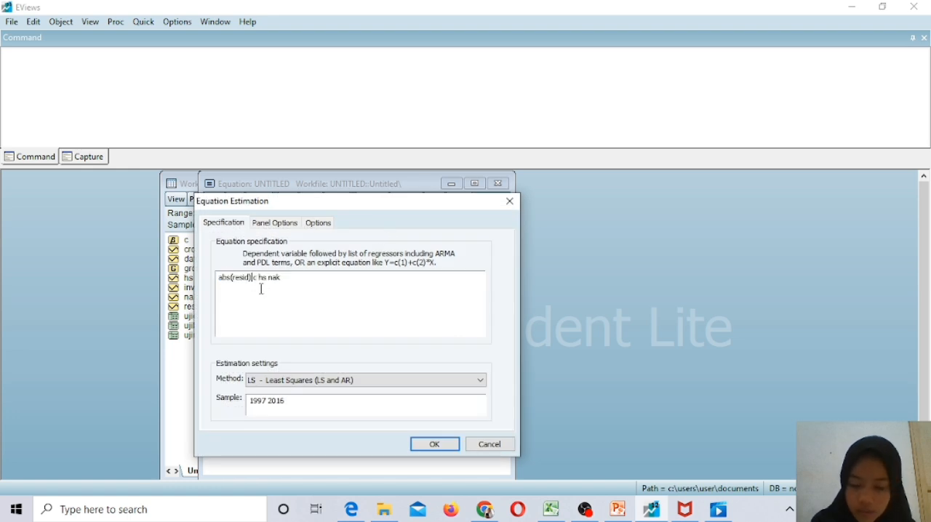
{"action": "key", "text": "BackSpace"}
{"action": "key", "text": "BackSpace"}
{"action": "key", "text": "BackSpace"}
{"action": "key", "text": "BackSpace"}
{"action": "key", "text": "BackSpace"}
{"action": "key", "text": "BackSpace"}
{"action": "key", "text": "BackSpace"}
{"action": "key", "text": "BackSpace"}
{"action": "key", "text": "BackSpace"}
{"action": "key", "text": "BackSpace"}
{"action": "key", "text": "BackSpace"}
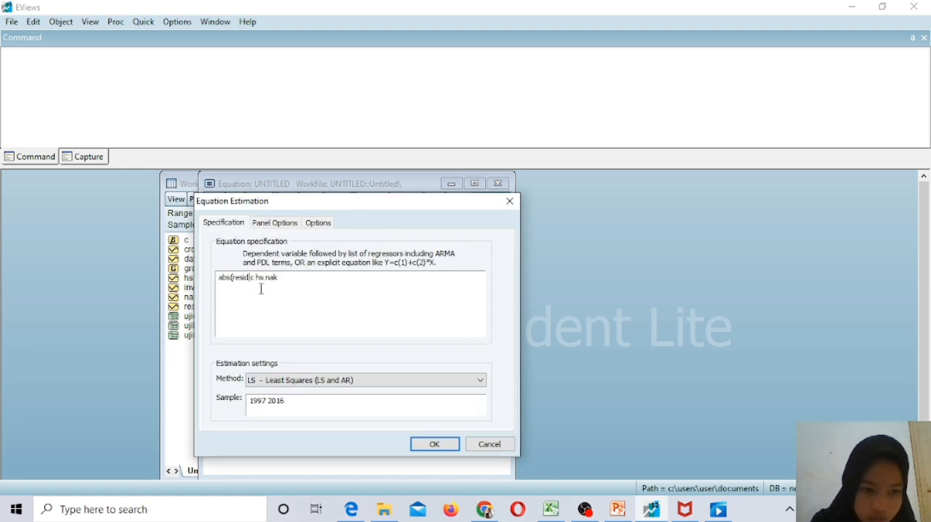
{"action": "type", "text": "inv"}
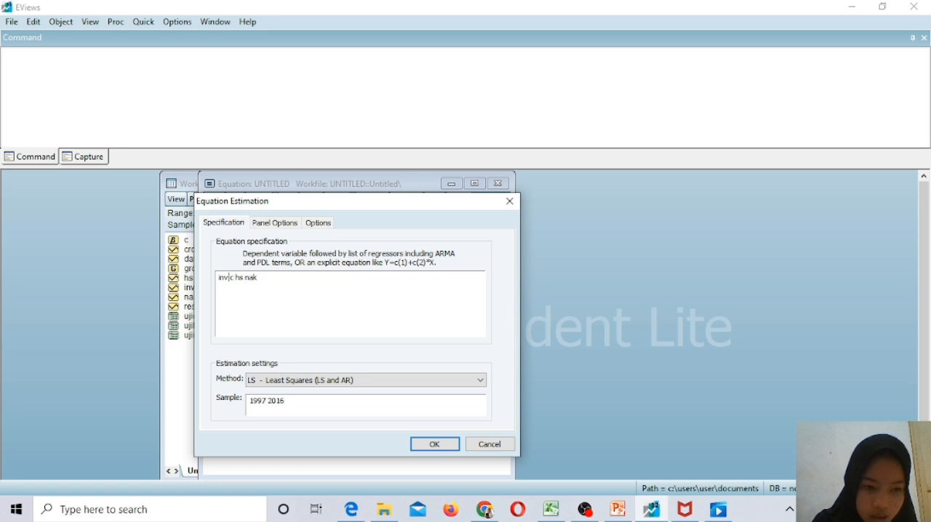
{"action": "left_click", "coordinate": [434, 445]}
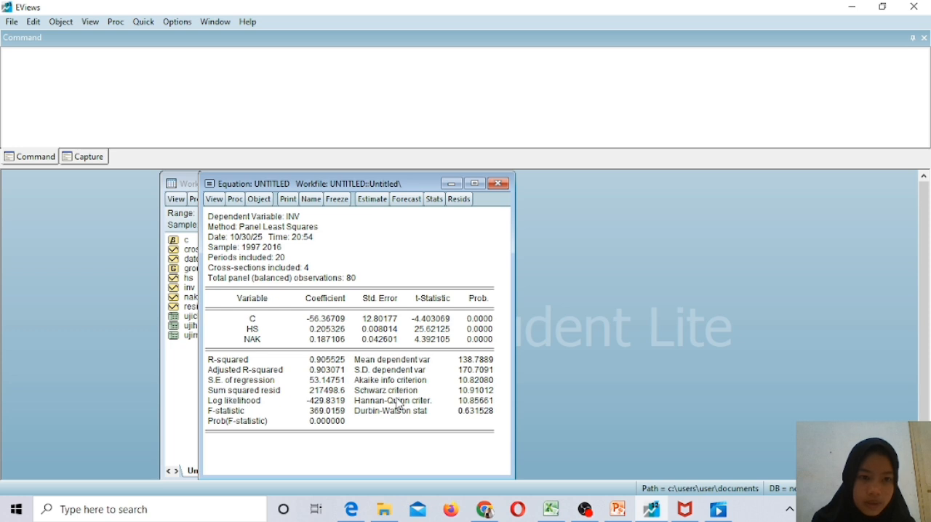
Display the residual graph of the inv equation and examine its fluctuations for heteroskedasticity.
{"action": "left_click", "coordinate": [92, 23]}
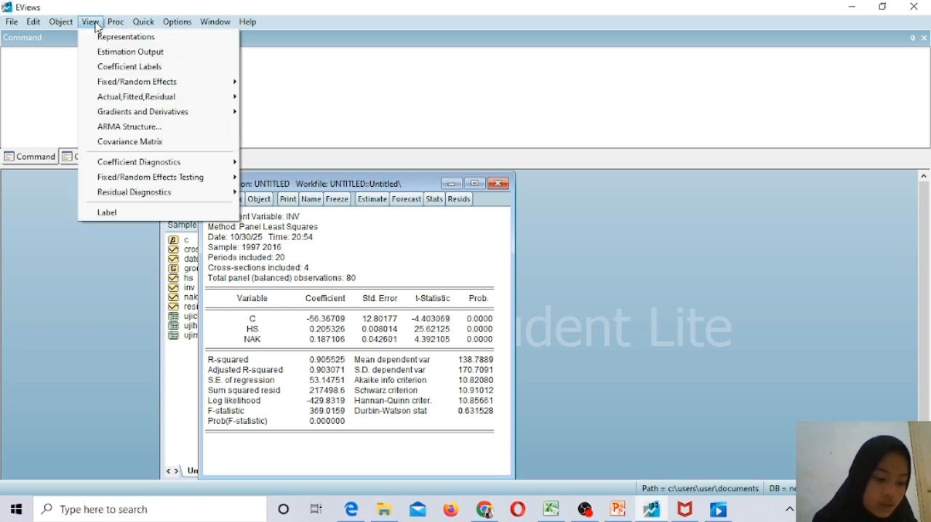
{"action": "mouse_move", "coordinate": [136, 102]}
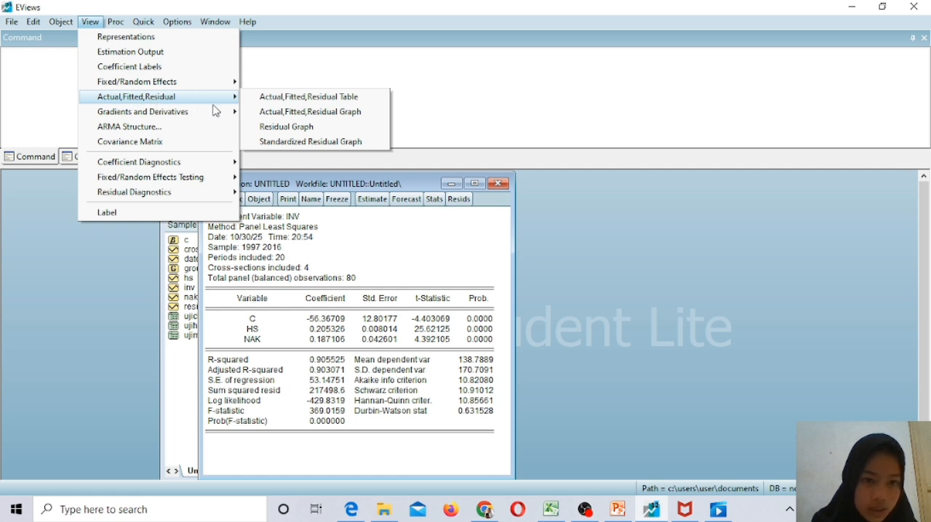
{"action": "left_click", "coordinate": [277, 128]}
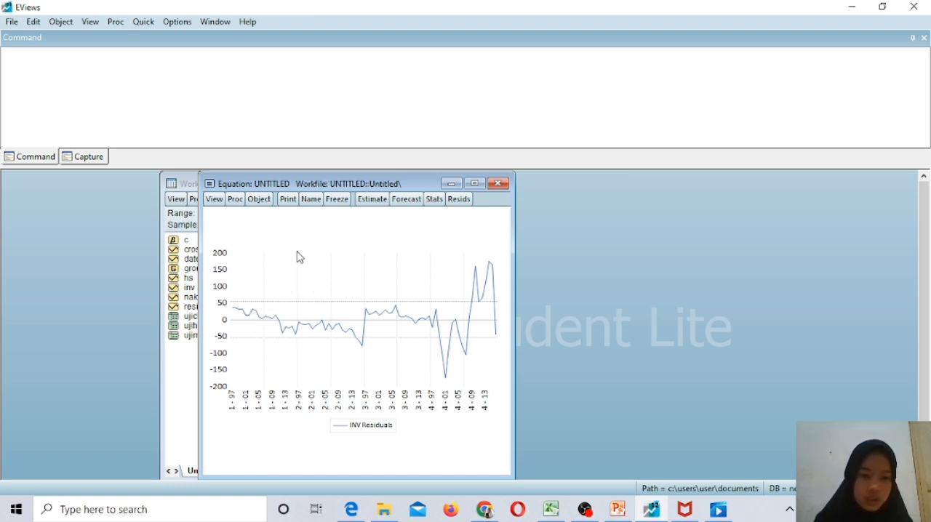
{"action": "mouse_move", "coordinate": [379, 349]}
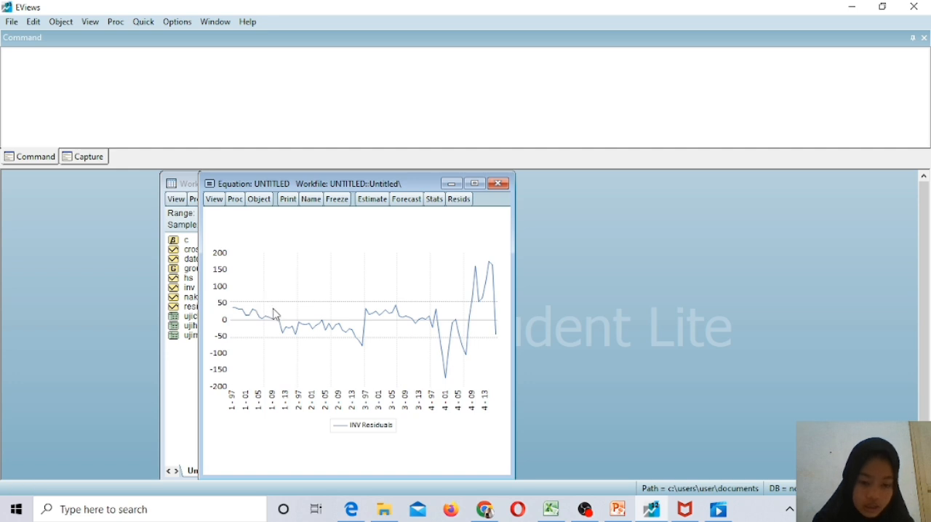
{"action": "mouse_move", "coordinate": [294, 326]}
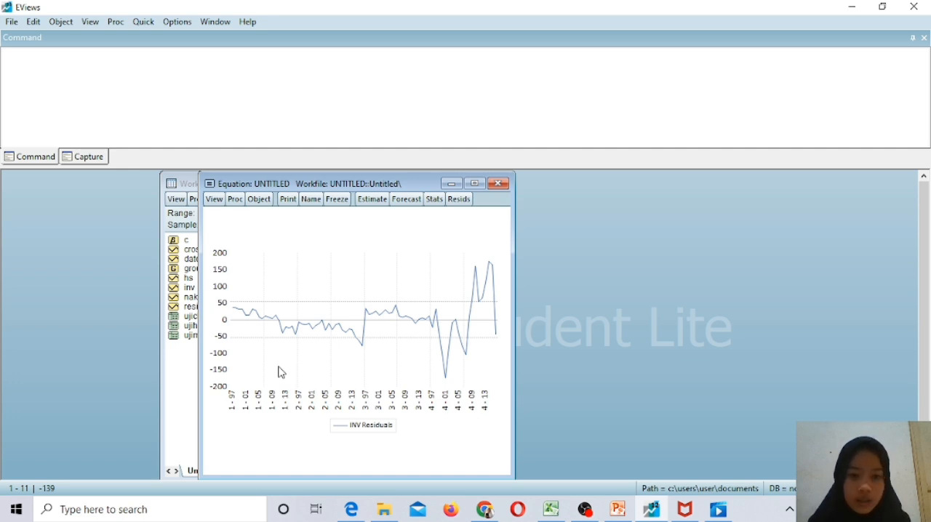
Freeze the residual graph as an object named ujiheteroskedastisitas and close the frozen graph.
{"action": "left_click", "coordinate": [341, 201]}
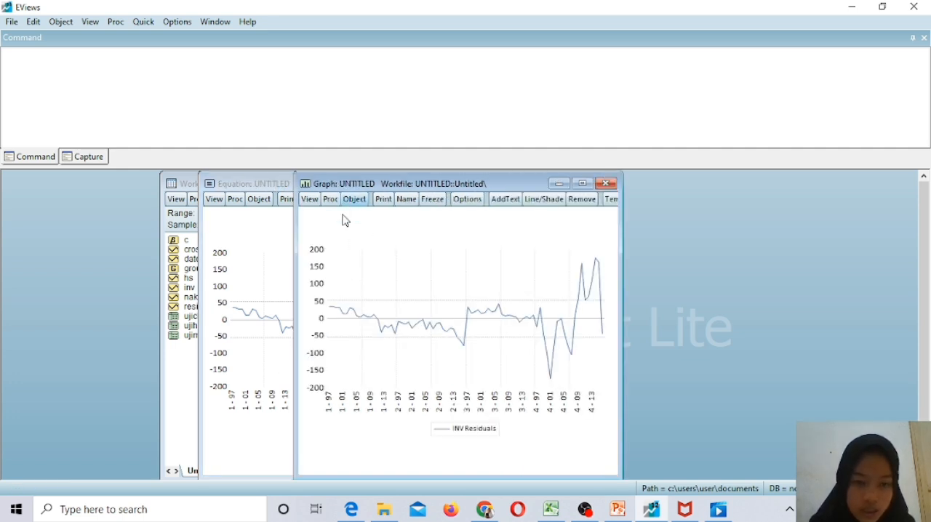
{"action": "left_click", "coordinate": [407, 200]}
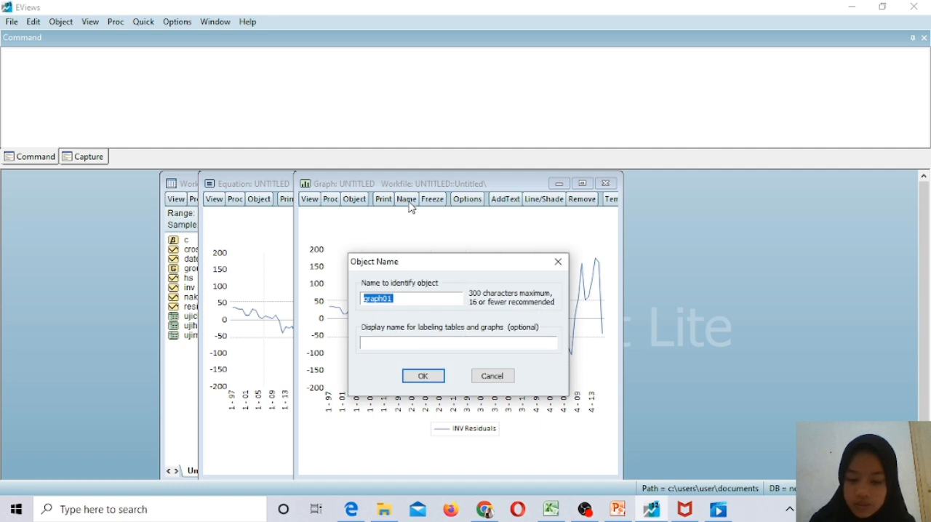
{"action": "type", "text": "ujihet"}
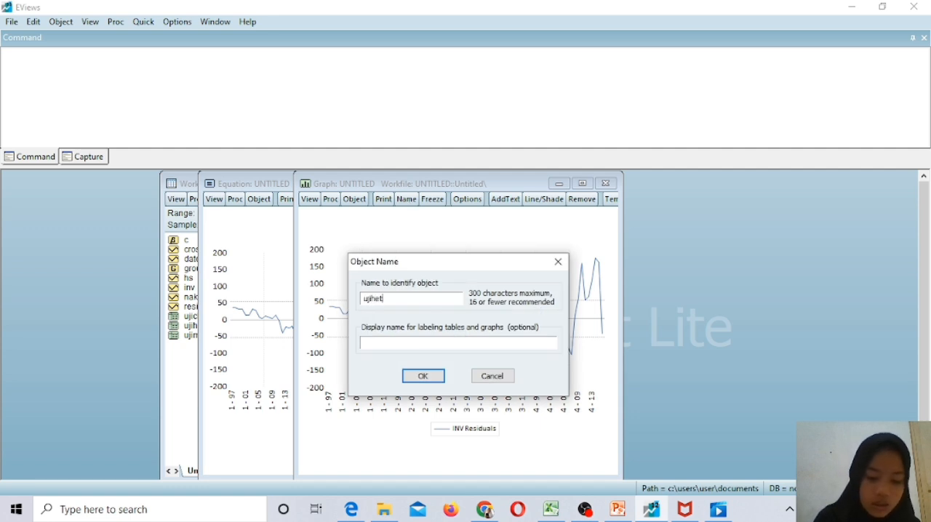
{"action": "type", "text": "eros"}
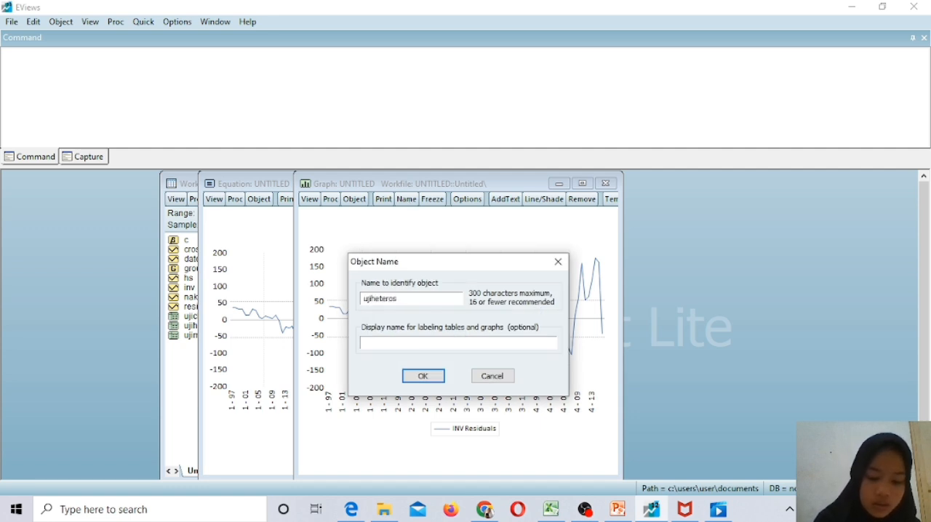
{"action": "type", "text": "kedast"}
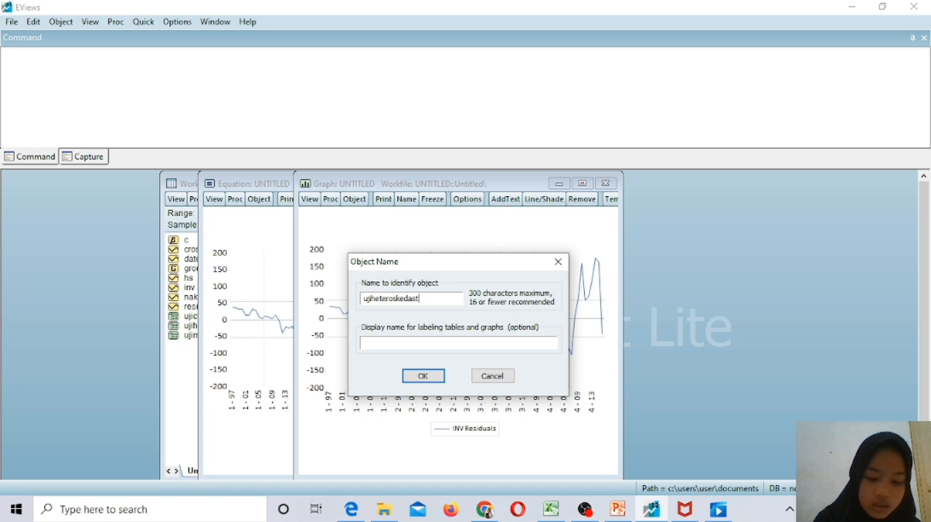
{"action": "type", "text": "isitas"}
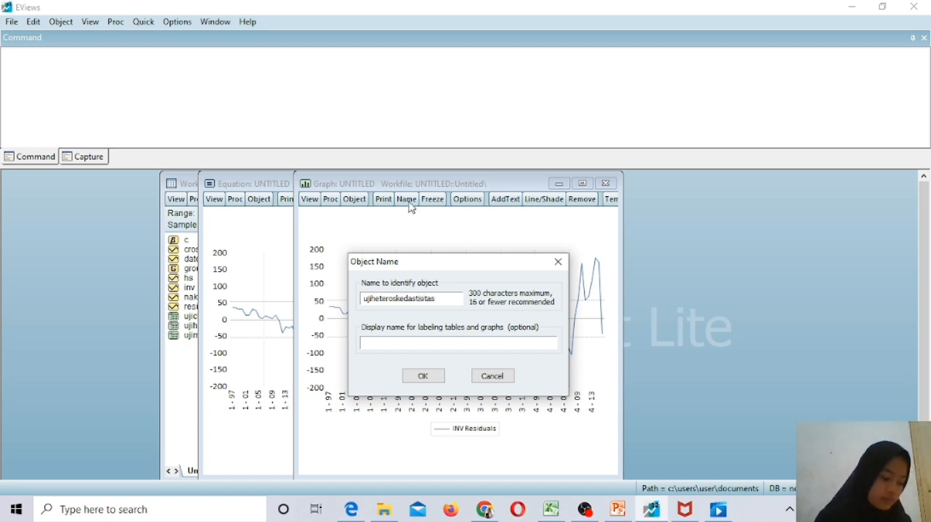
{"action": "key", "text": "super"}
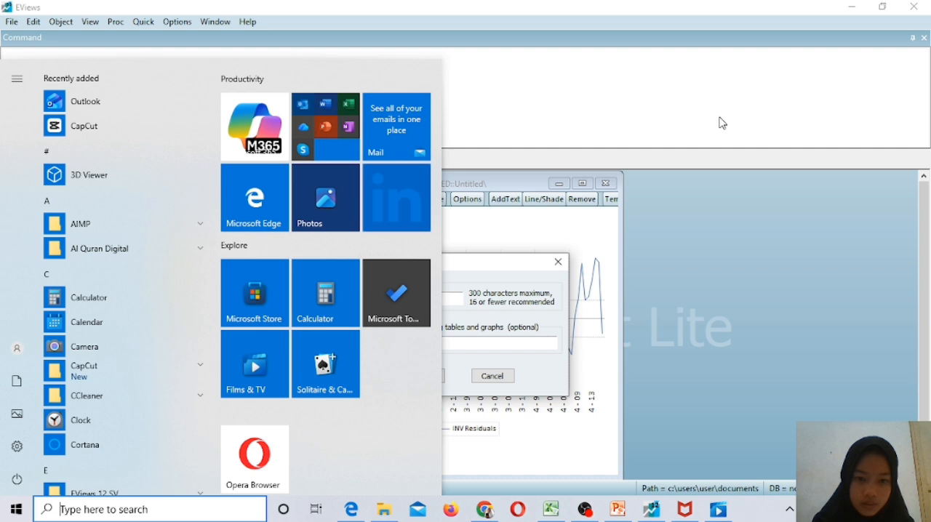
{"action": "left_click", "coordinate": [730, 249]}
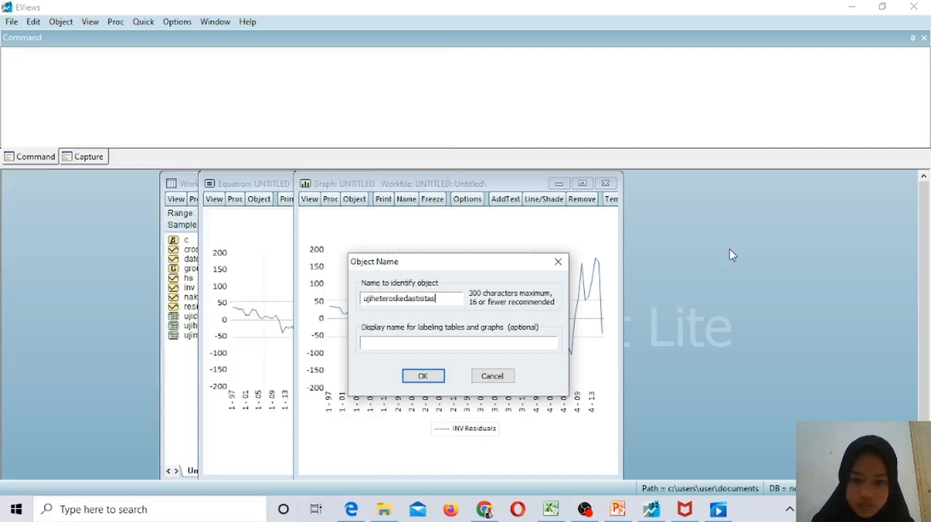
{"action": "left_click", "coordinate": [421, 376]}
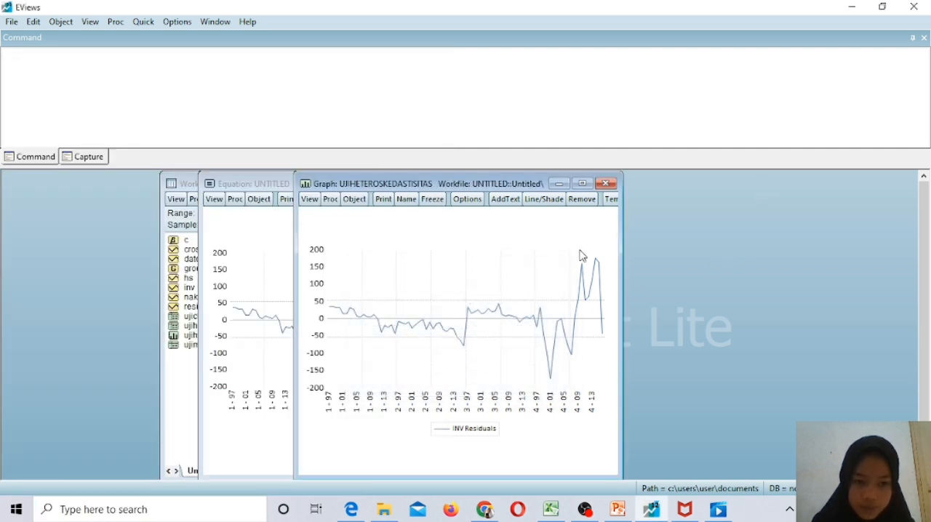
{"action": "left_click", "coordinate": [612, 185]}
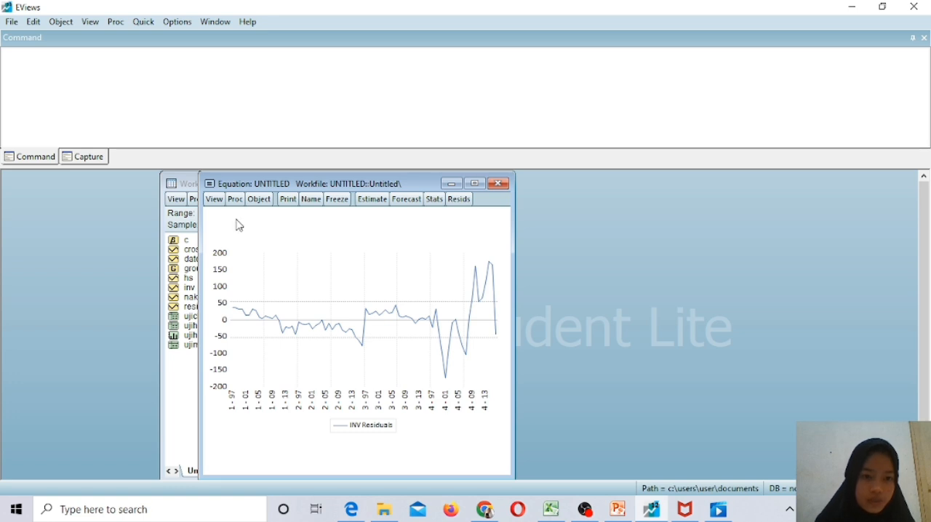
Show the inv equation's estimation output again and move its window aside to uncover the workfile's object list.
{"action": "left_click", "coordinate": [215, 200]}
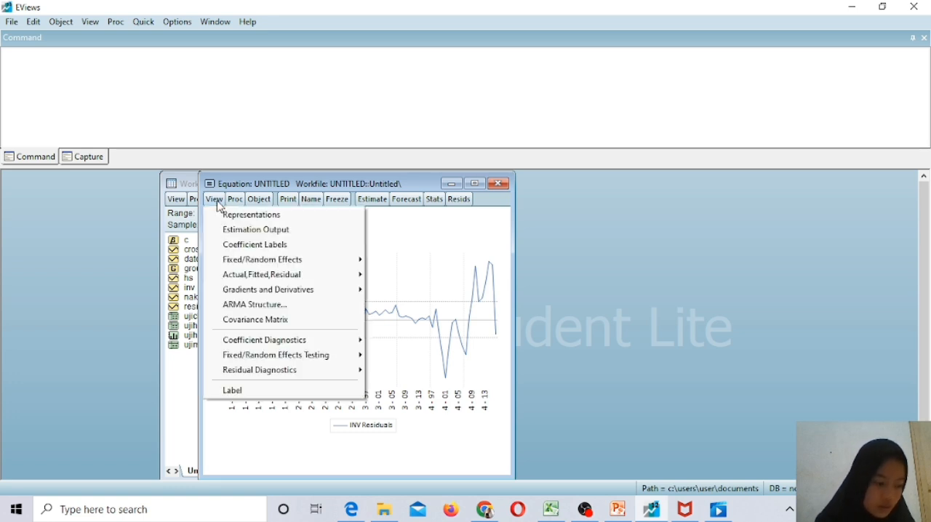
{"action": "left_click", "coordinate": [269, 230]}
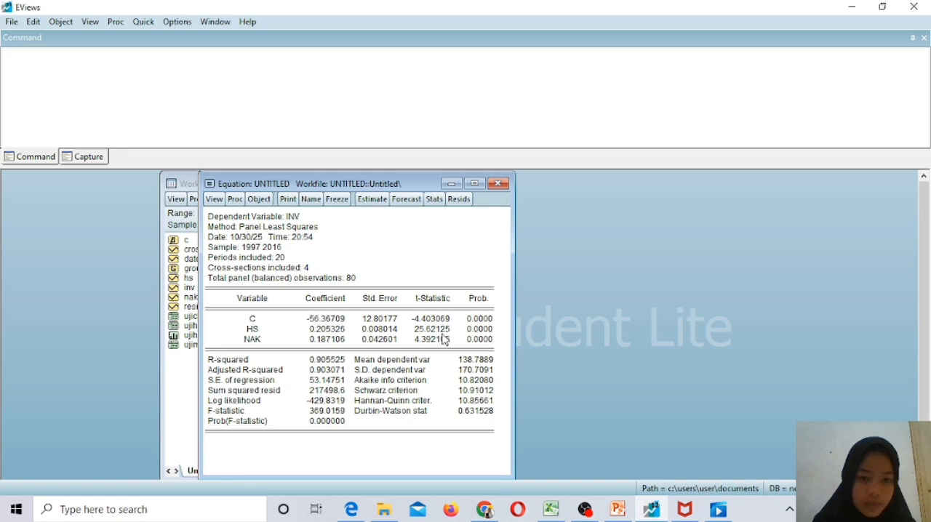
{"action": "left_click_drag", "start_coordinate": [417, 187], "coordinate": [487, 185]}
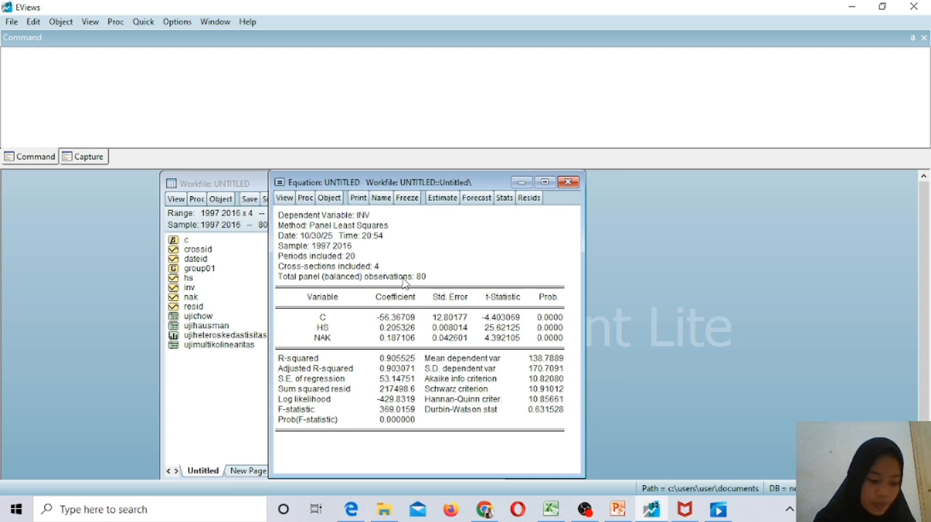
Show the equation's representations to read the regression with substituted coefficients.
{"action": "left_click", "coordinate": [285, 198]}
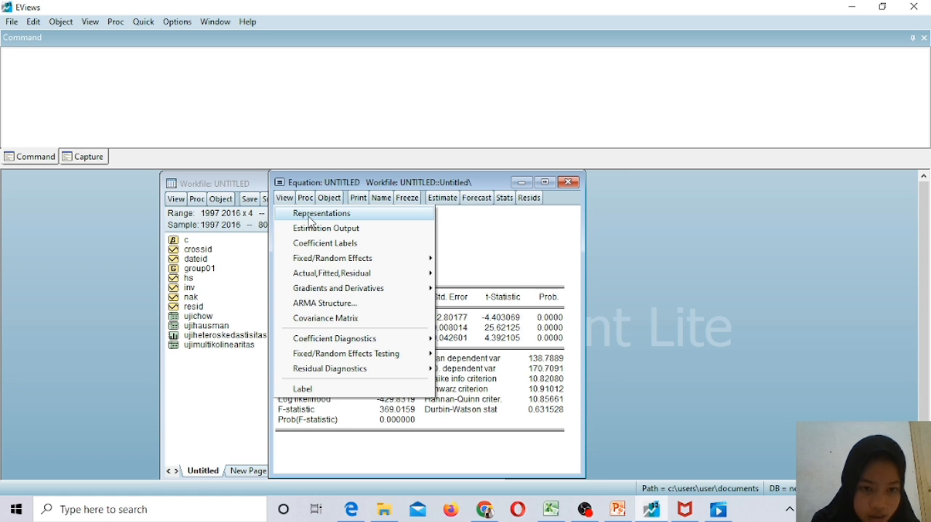
{"action": "left_click", "coordinate": [311, 214]}
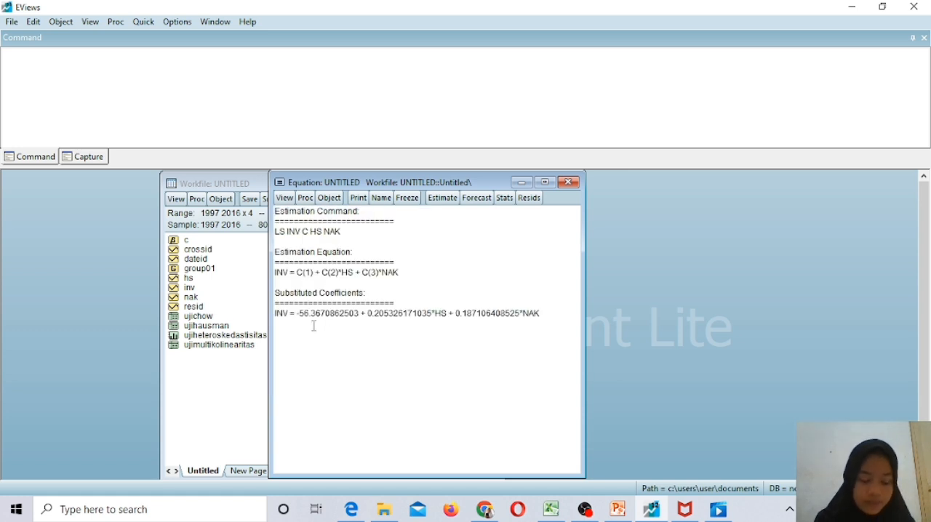
{"action": "left_click", "coordinate": [283, 323]}
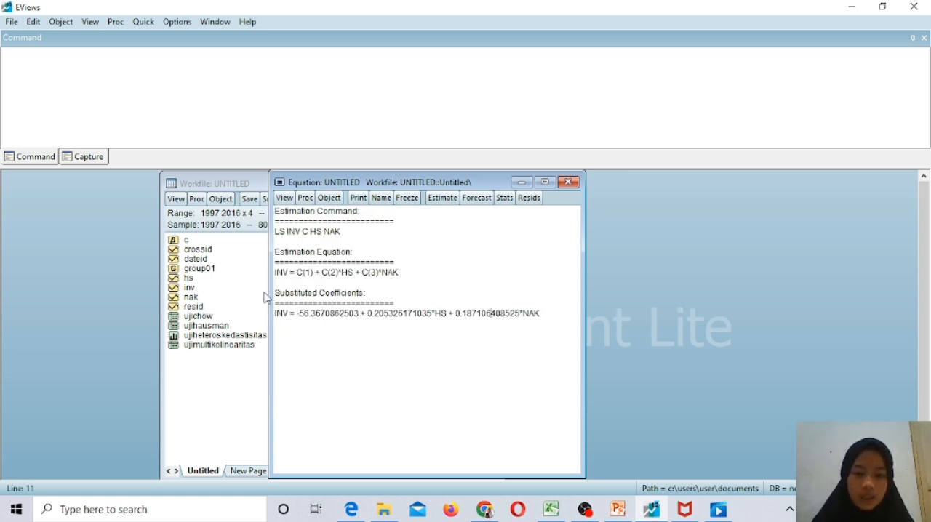